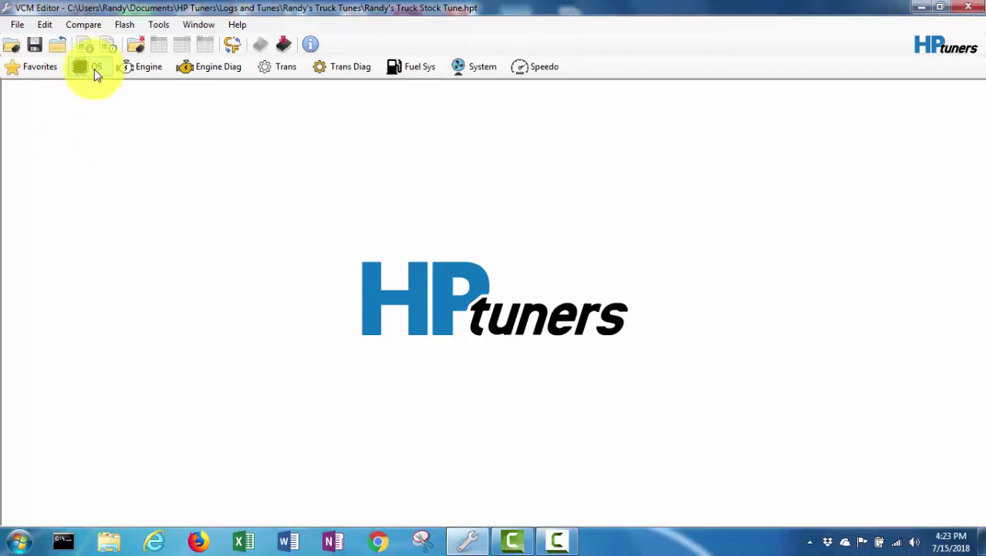
Apply the Speed Density - 3 bar (RTT) OS code modification to the tune.
left_click(91, 68)
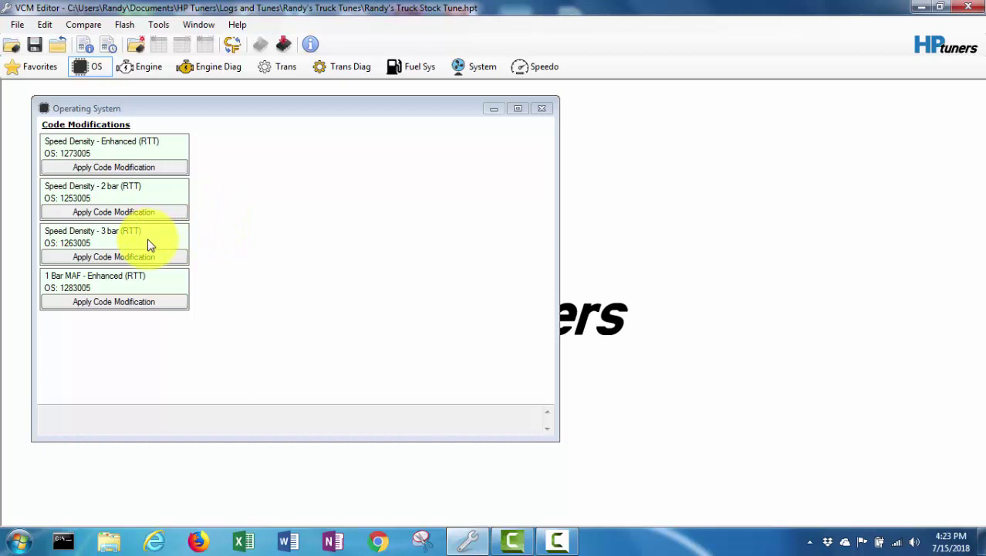
left_click(140, 258)
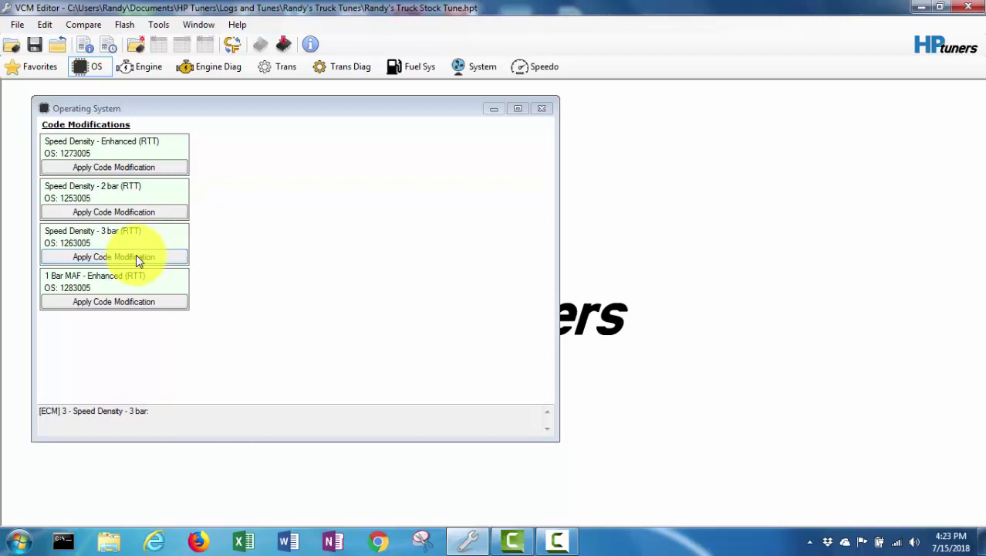
left_click(137, 258)
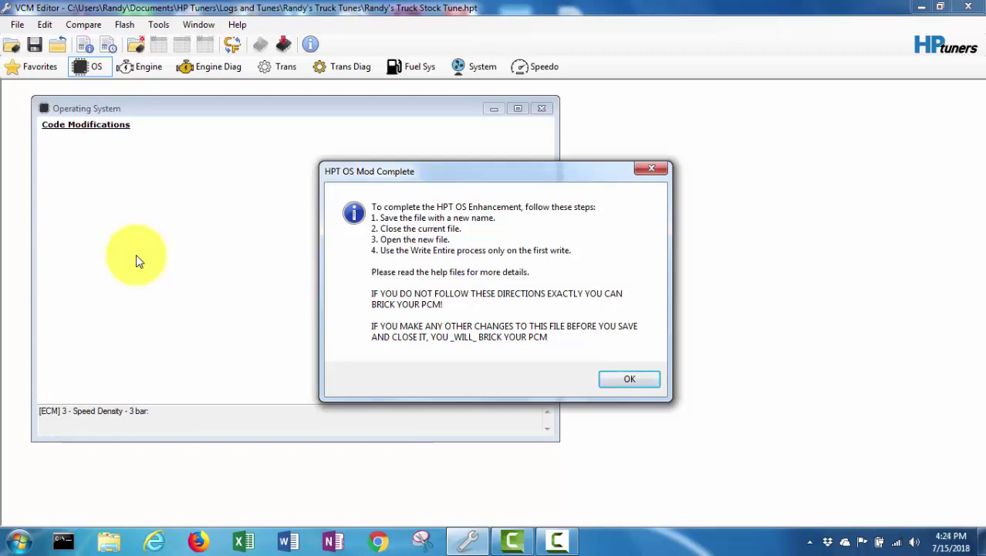
Acknowledge the OS mod notice and save the tune with ' - Version for Update' appended to its name.
left_click(622, 381)
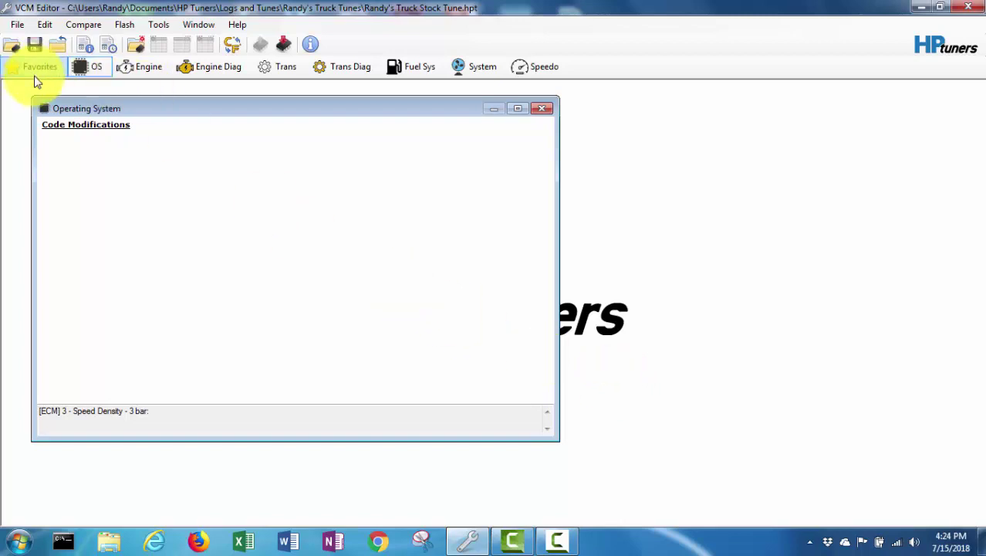
left_click(16, 26)
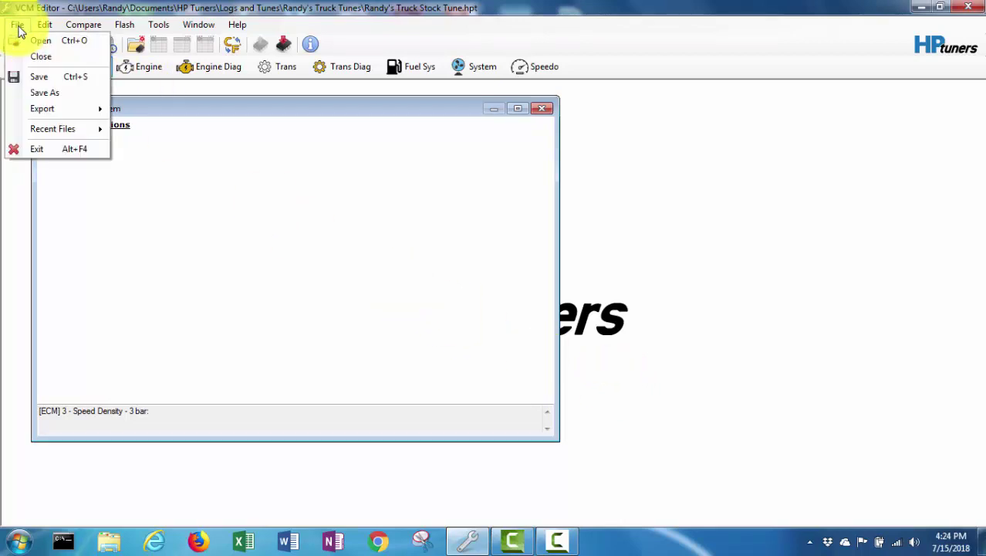
left_click(52, 94)
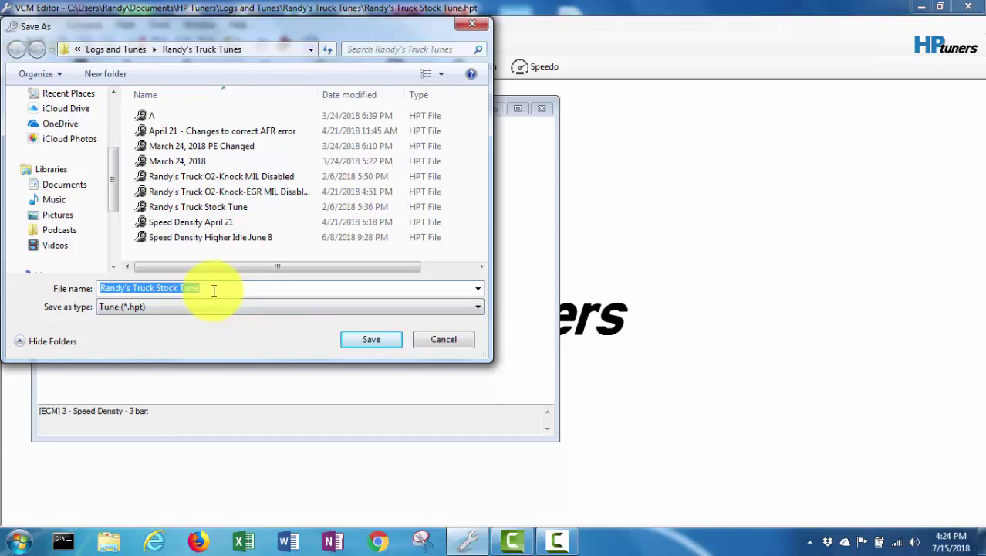
left_click(207, 290)
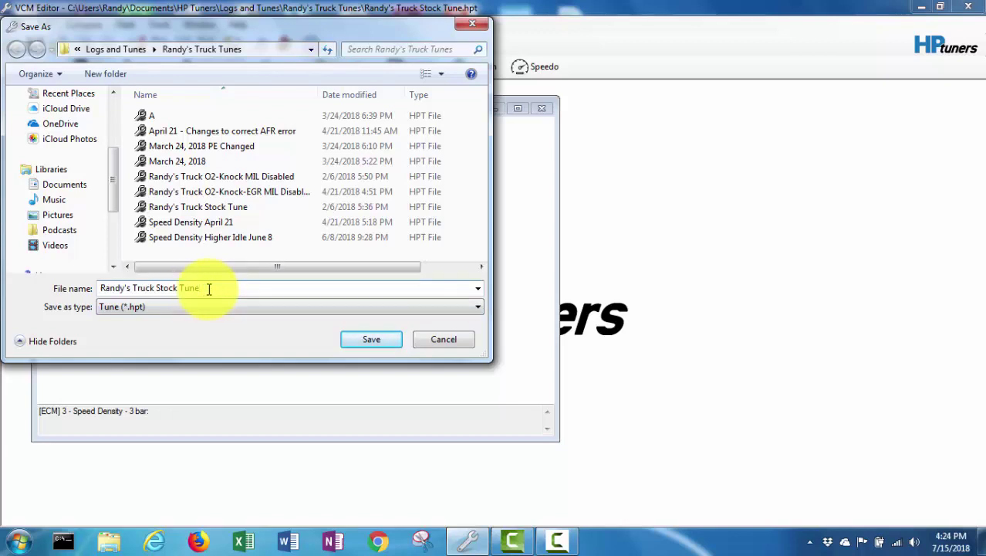
type("- Version 1")
type("or Update")
left_click(376, 342)
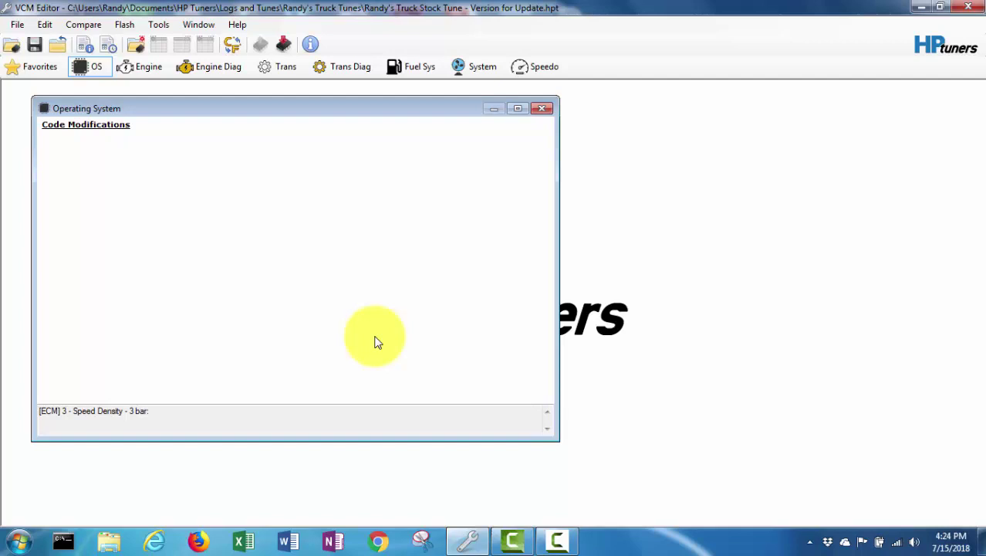
Open the newly saved '... - Version for Update' .hpt tune file.
left_click(18, 26)
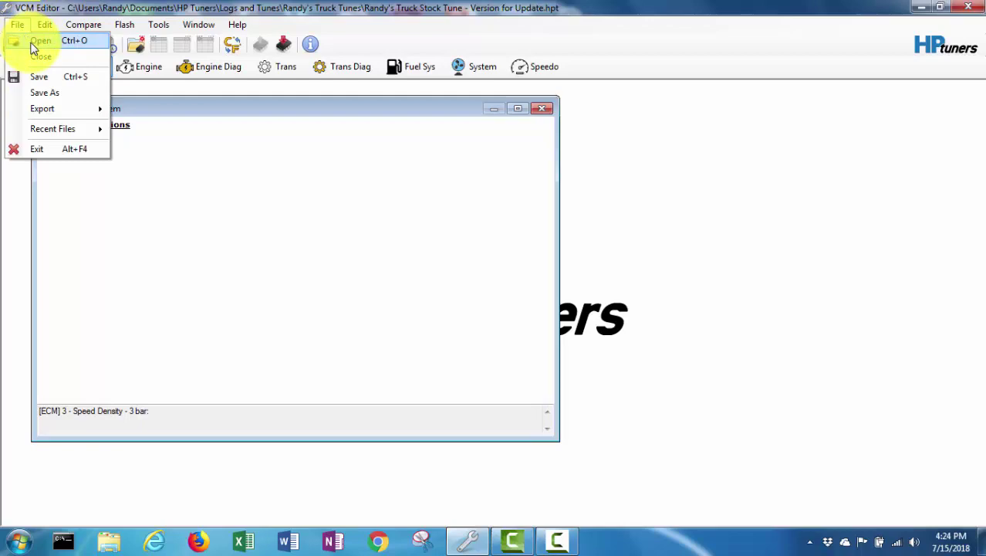
left_click(33, 42)
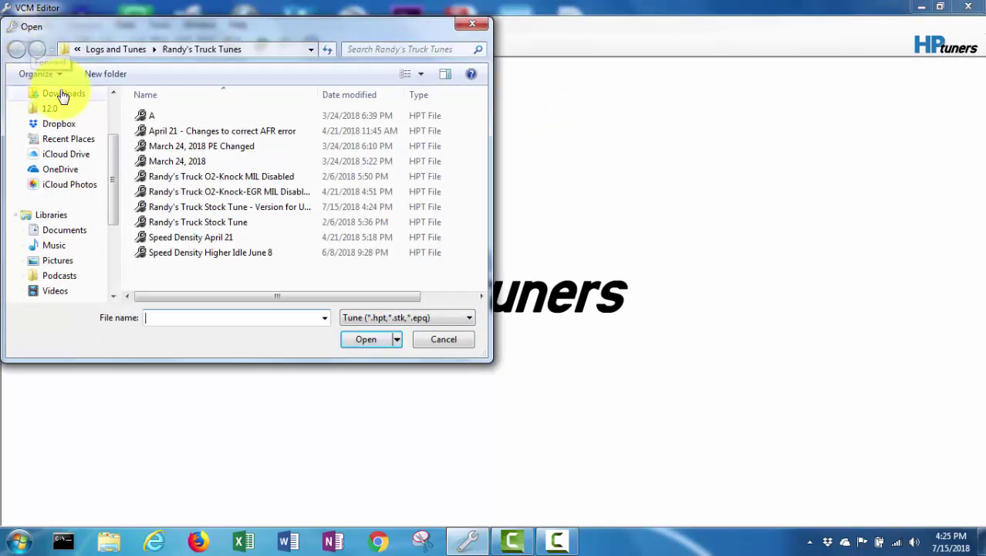
left_click(170, 207)
left_click(366, 341)
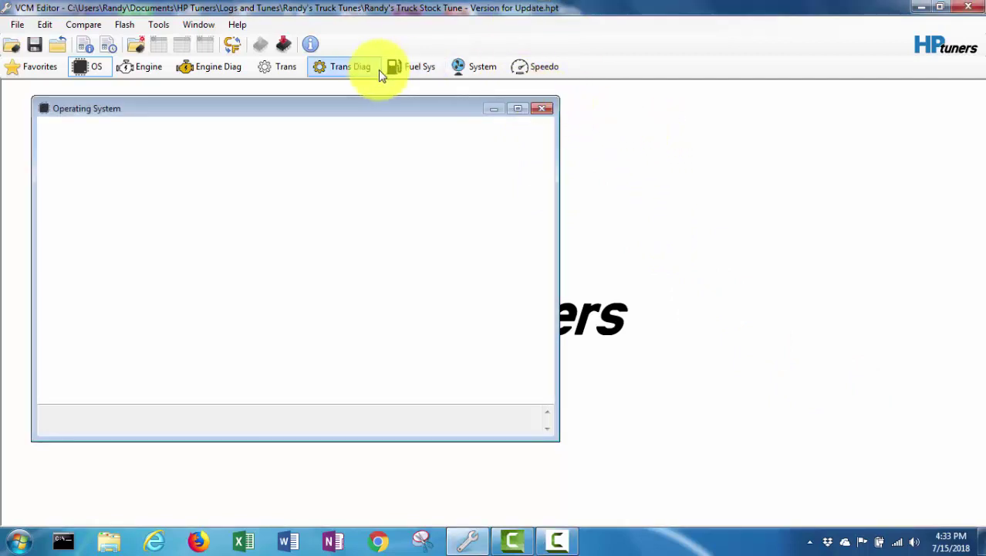
Write the entire Version for Update tune to the truck's ECM, closing the writer when complete.
left_click(126, 25)
left_click(145, 61)
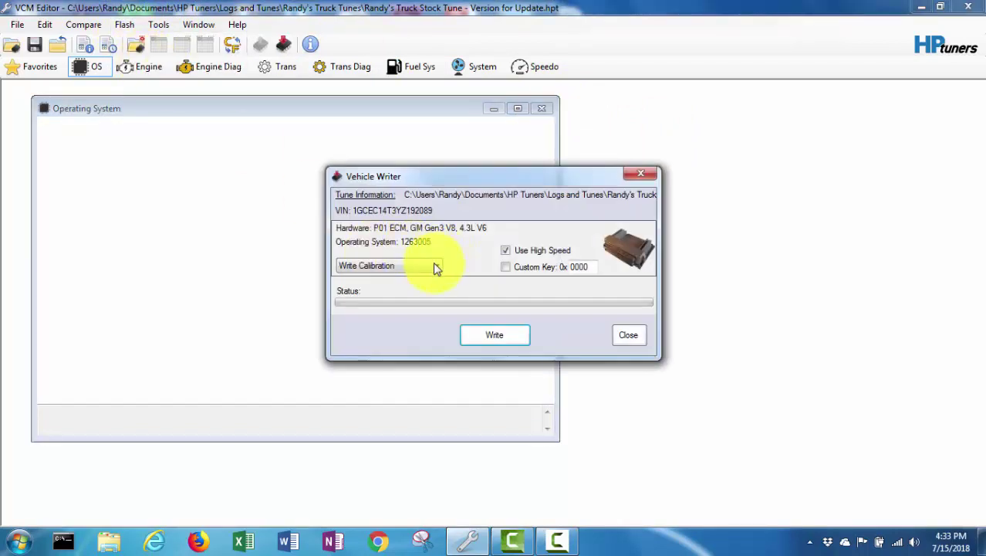
left_click(433, 265)
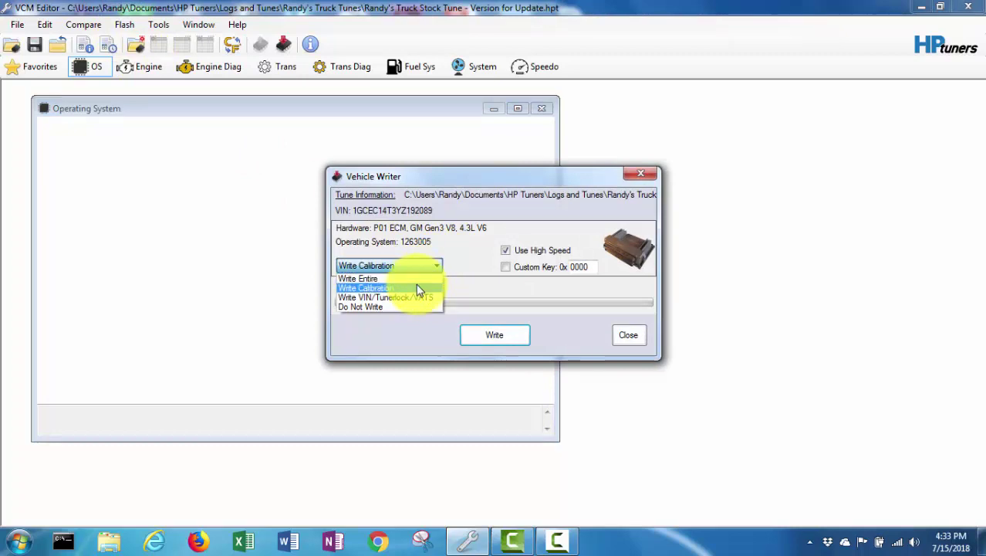
left_click(408, 278)
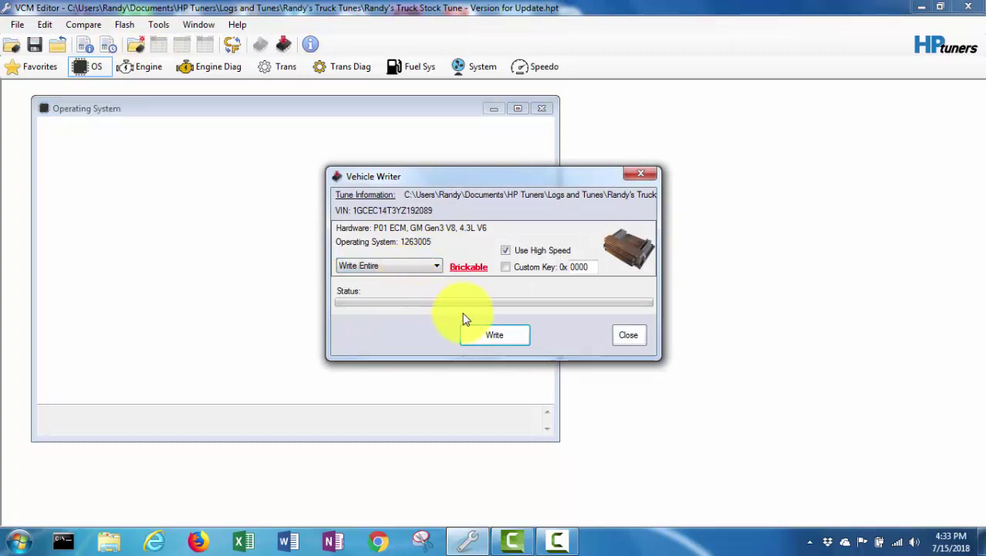
left_click(493, 341)
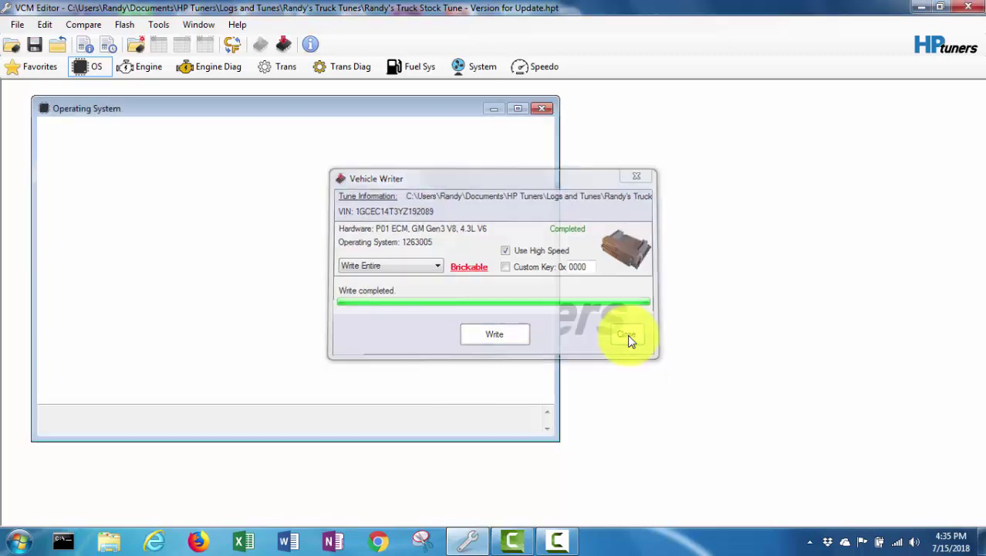
left_click(628, 337)
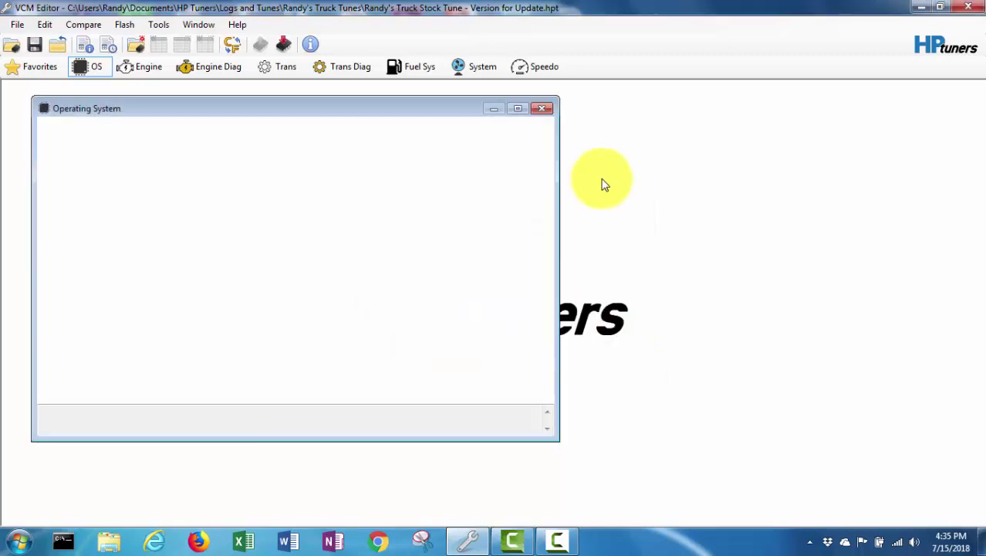
Close the OS window and inspect the Engine Airflow Primary VE table, which reads 162 everywhere.
left_click(542, 108)
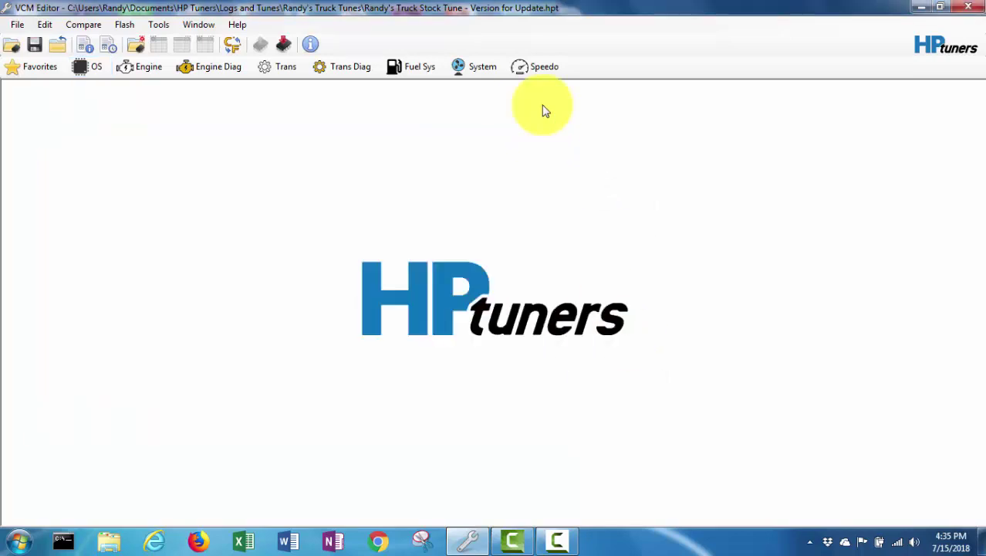
left_click(140, 65)
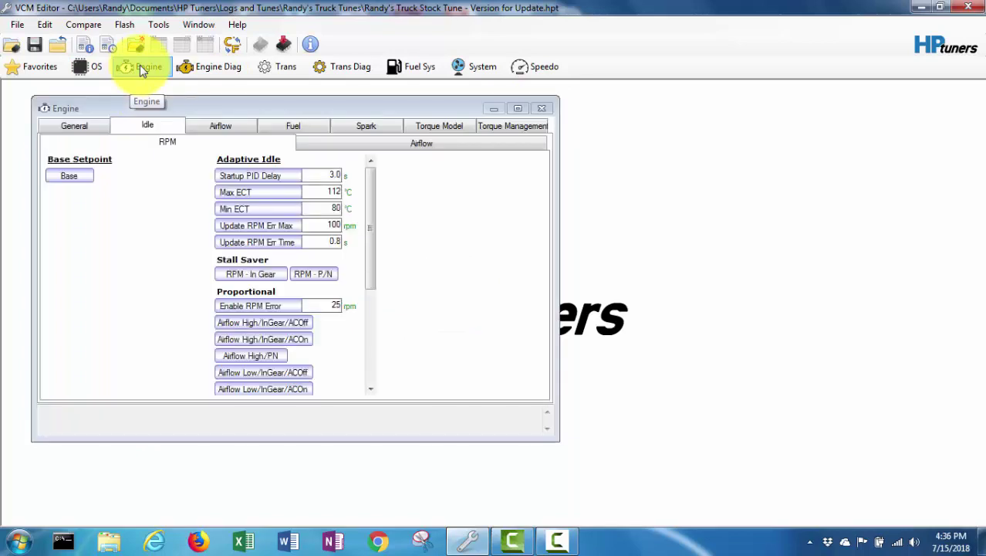
left_click(214, 126)
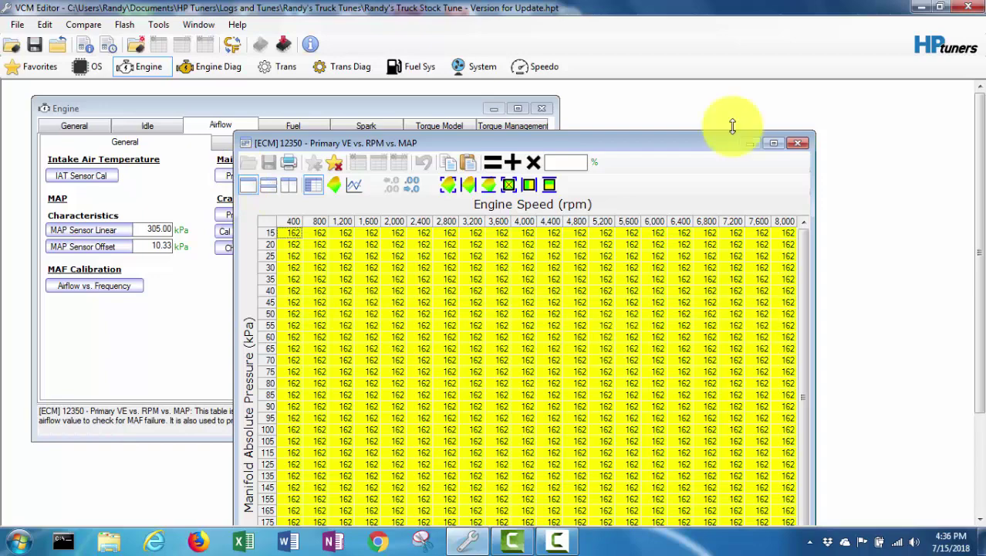
left_click_drag(687, 148, 652, 83)
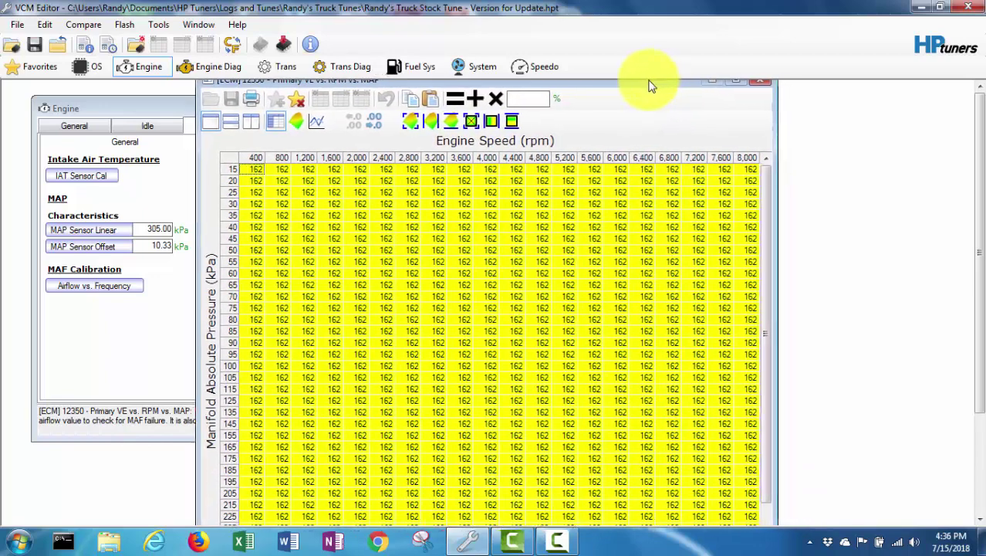
left_click_drag(764, 216, 764, 287)
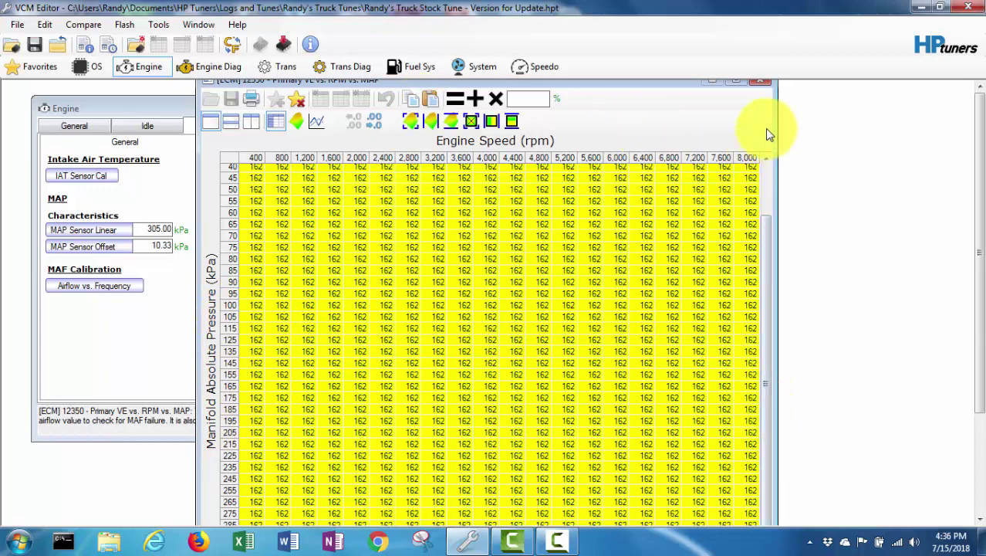
left_click_drag(637, 88, 825, 111)
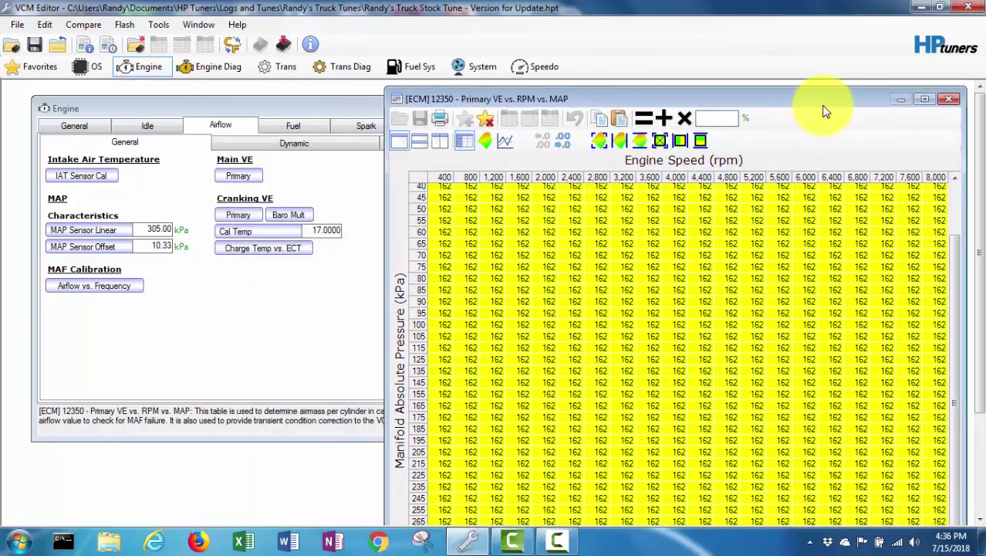
Open the original stock tune file.
left_click(12, 49)
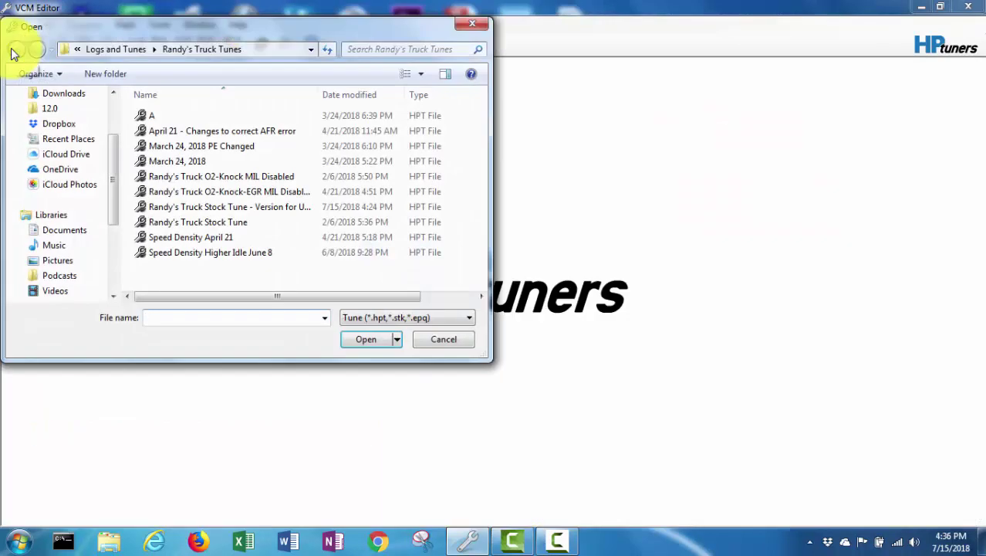
left_click(193, 222)
left_click(375, 344)
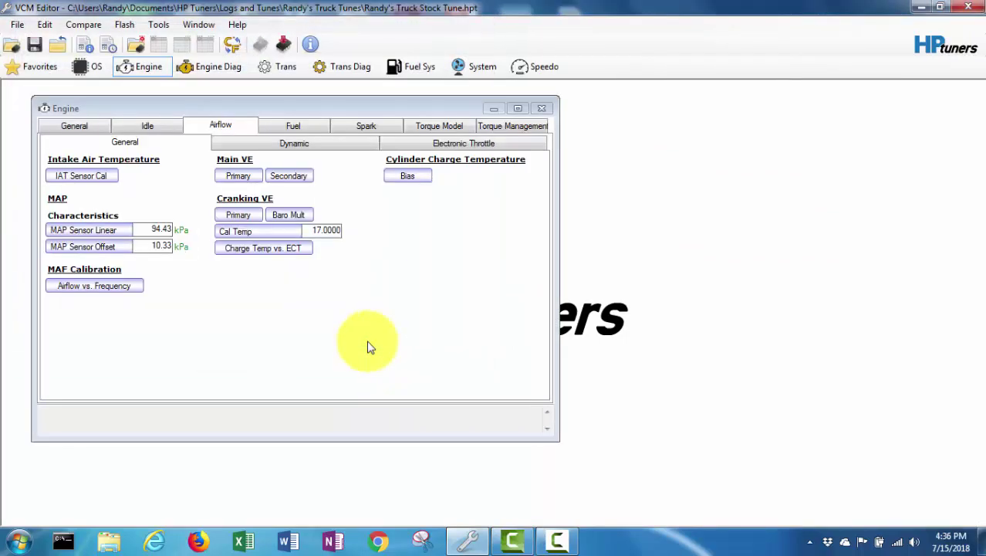
Copy every cell of the stock tune's Primary VE vs. RPM vs. MAP table.
left_click(240, 177)
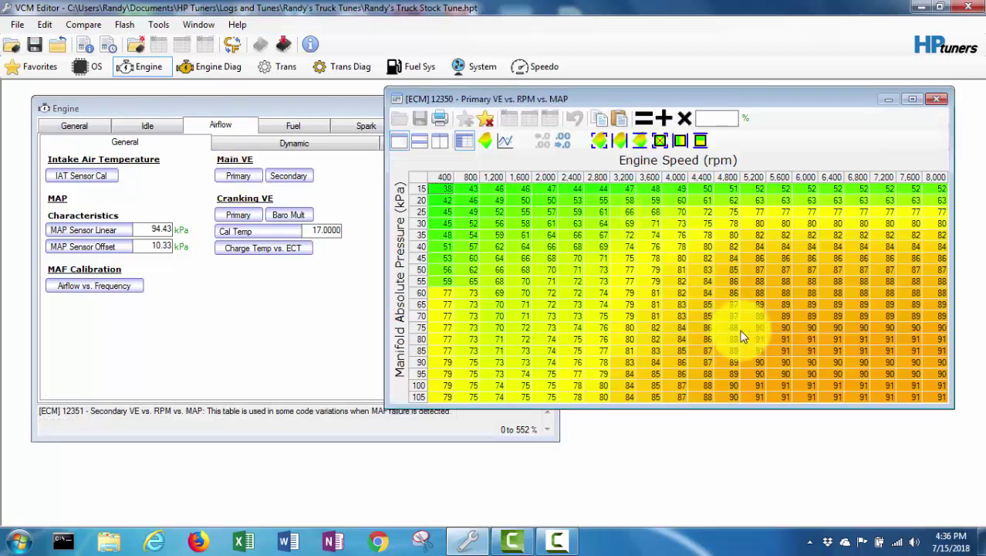
left_click(421, 180)
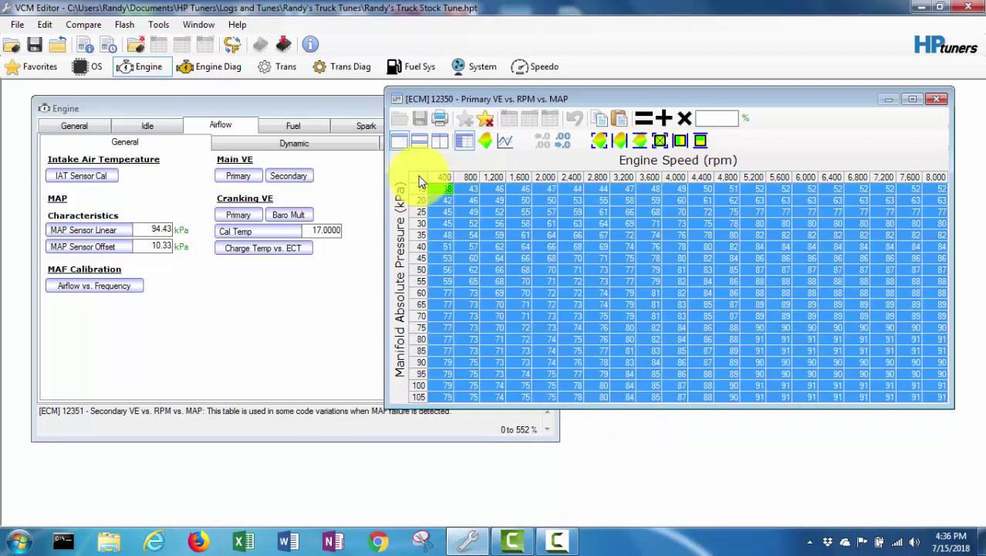
right_click(422, 181)
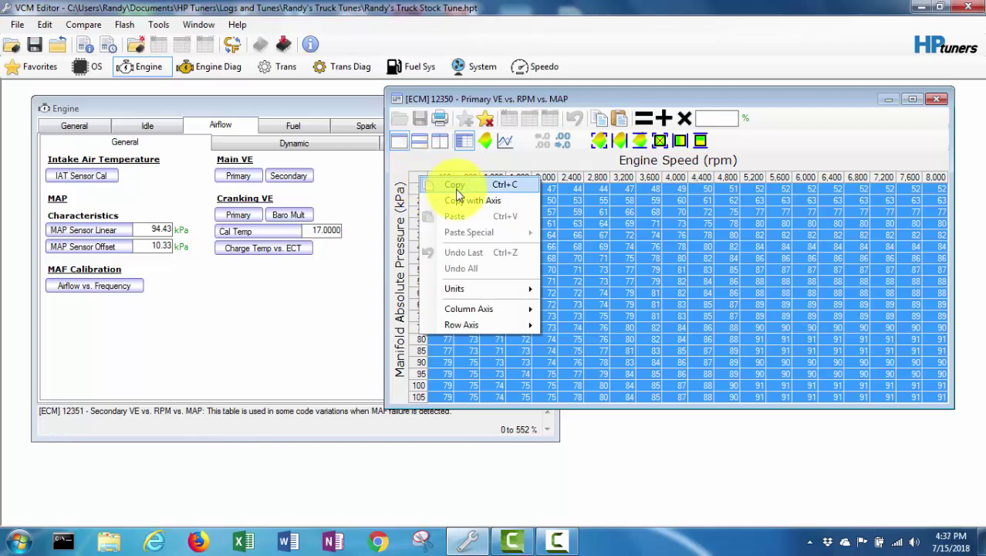
left_click(455, 189)
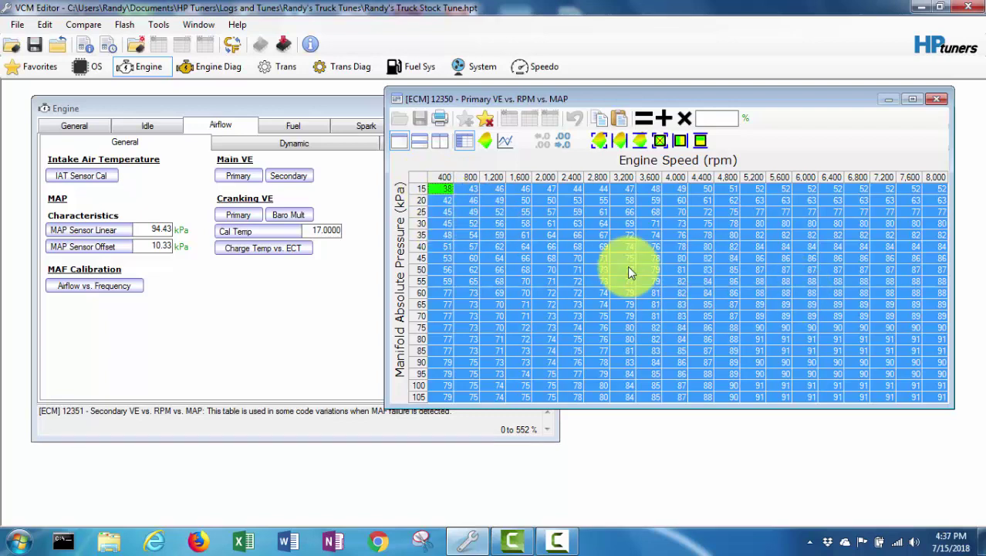
Close the stock tune, load the Version for Update tune, and show its all-162 Primary VE table.
left_click(17, 25)
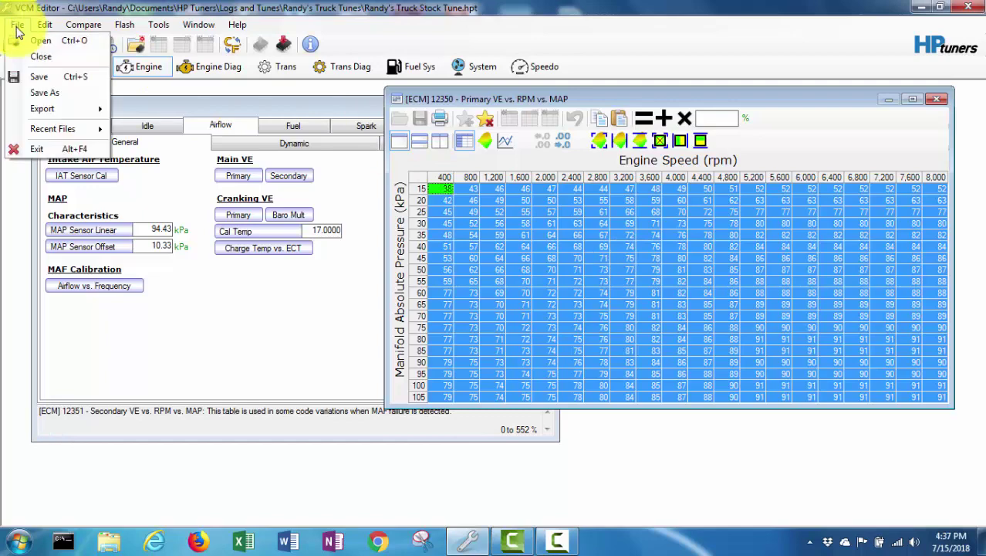
left_click(33, 50)
left_click(32, 49)
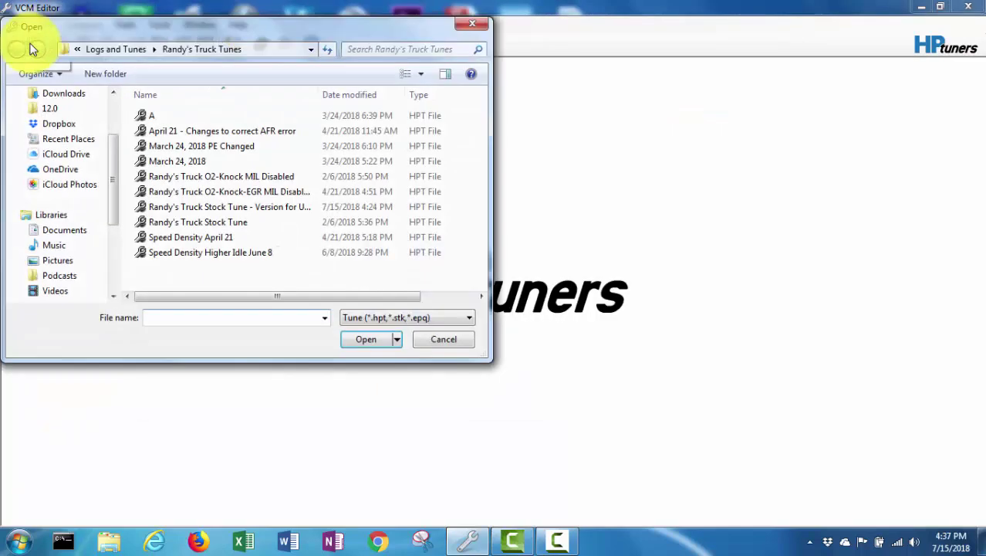
left_click(227, 206)
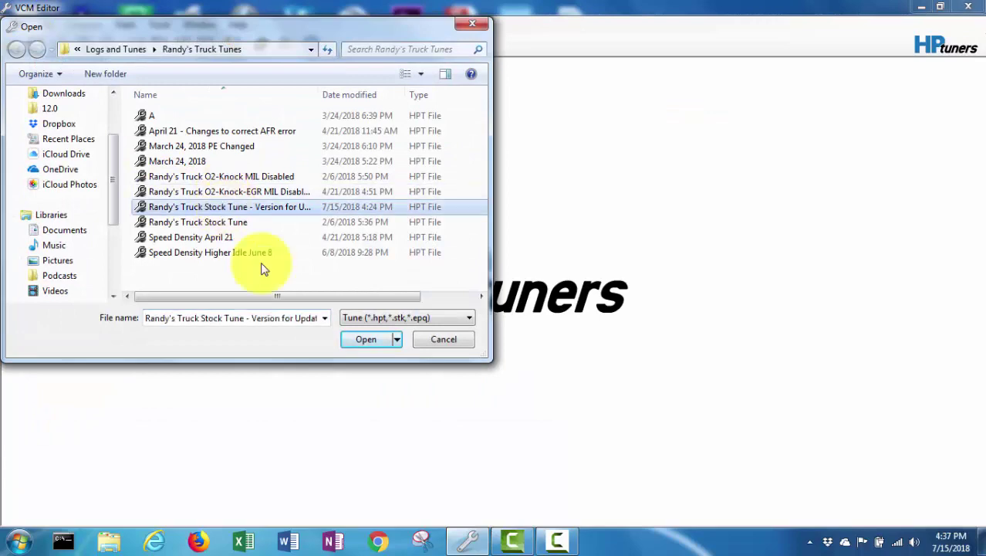
left_click(360, 344)
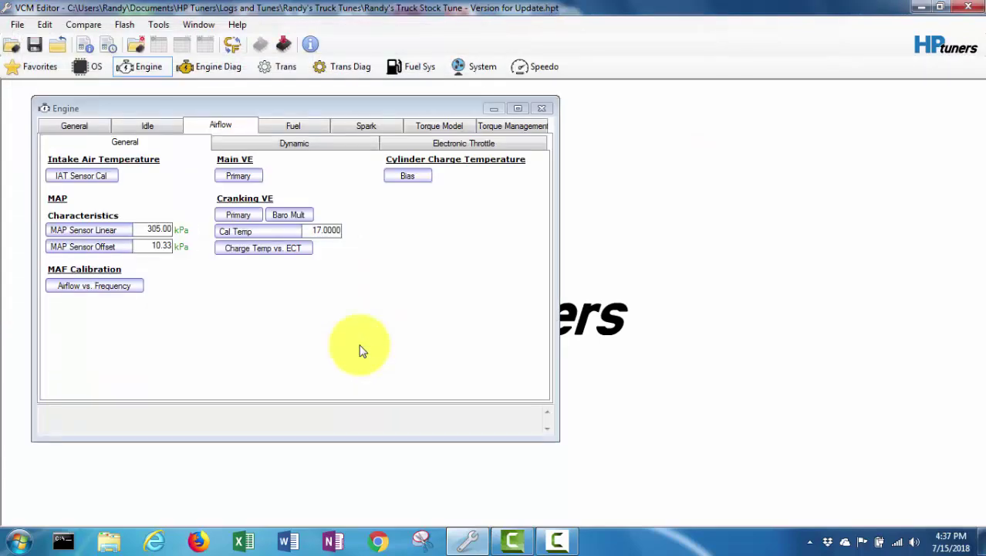
left_click(241, 177)
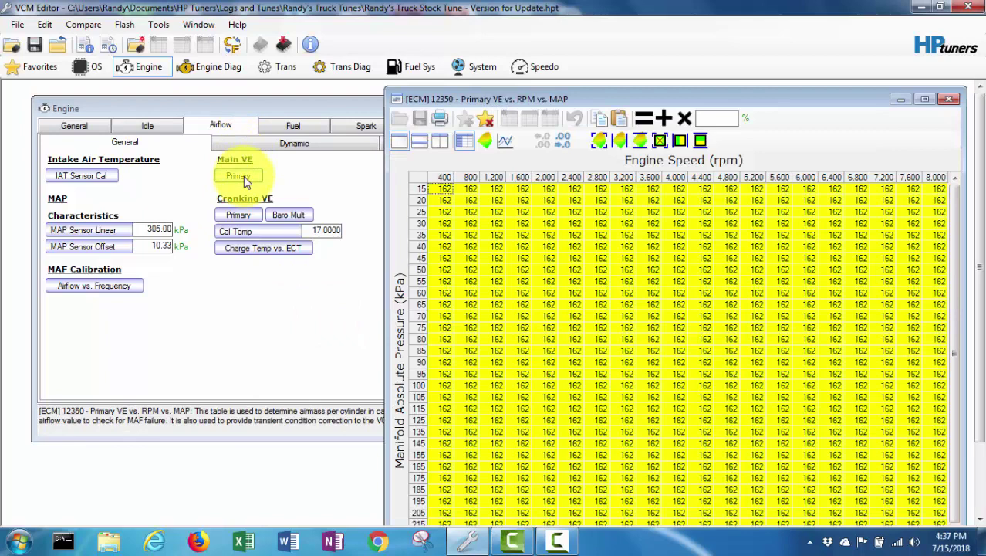
Paste the stock VE values over the new tune's table, filling rows 15–105 kPa.
left_click(417, 180)
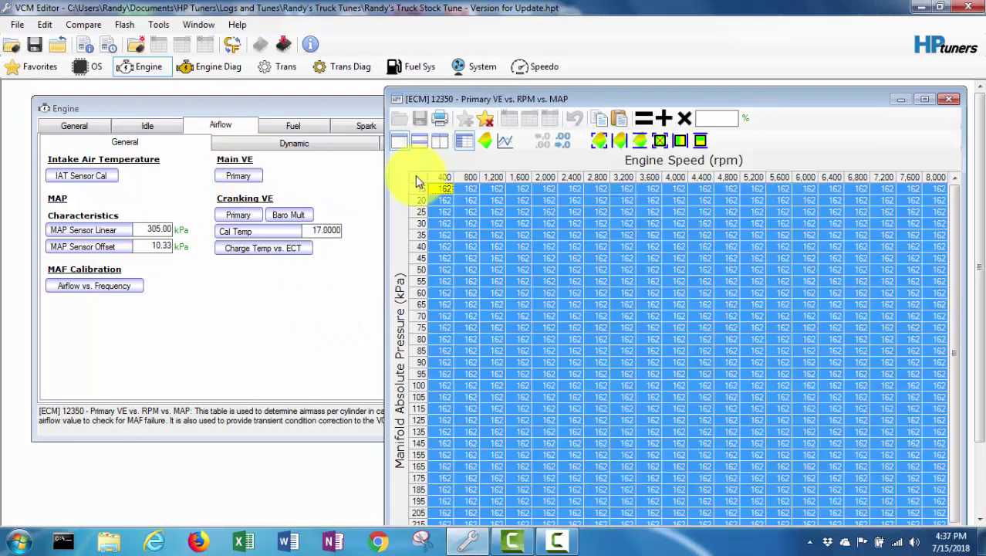
right_click(416, 179)
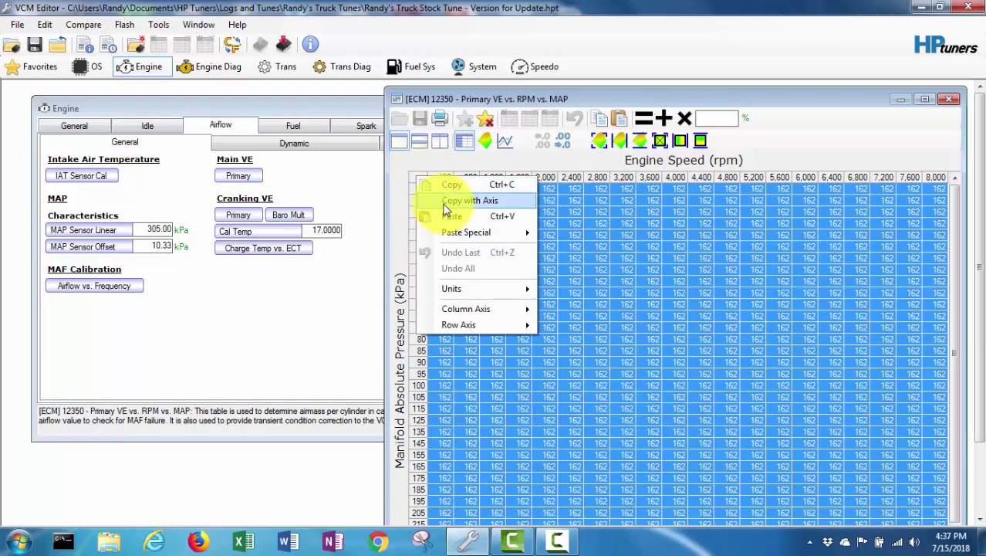
left_click(453, 217)
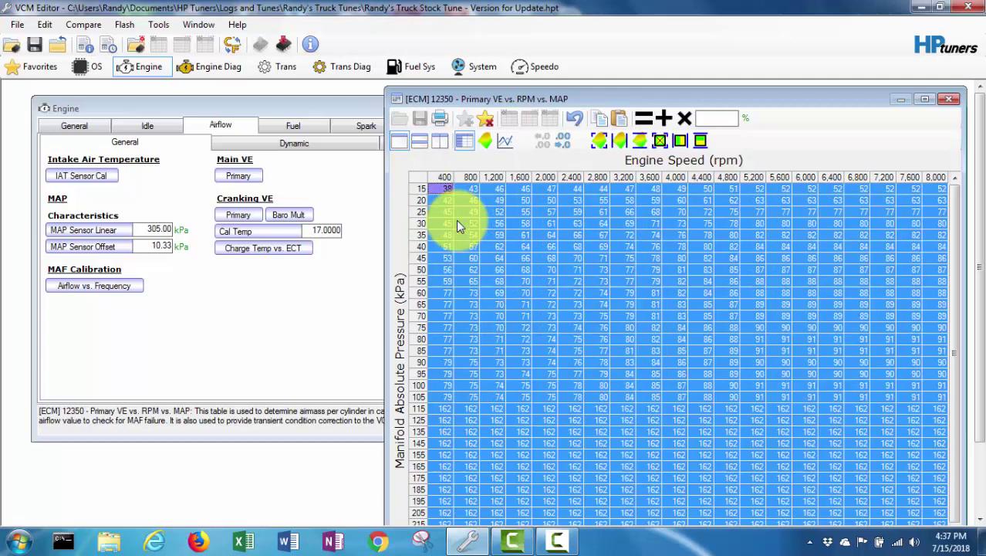
left_click(925, 99)
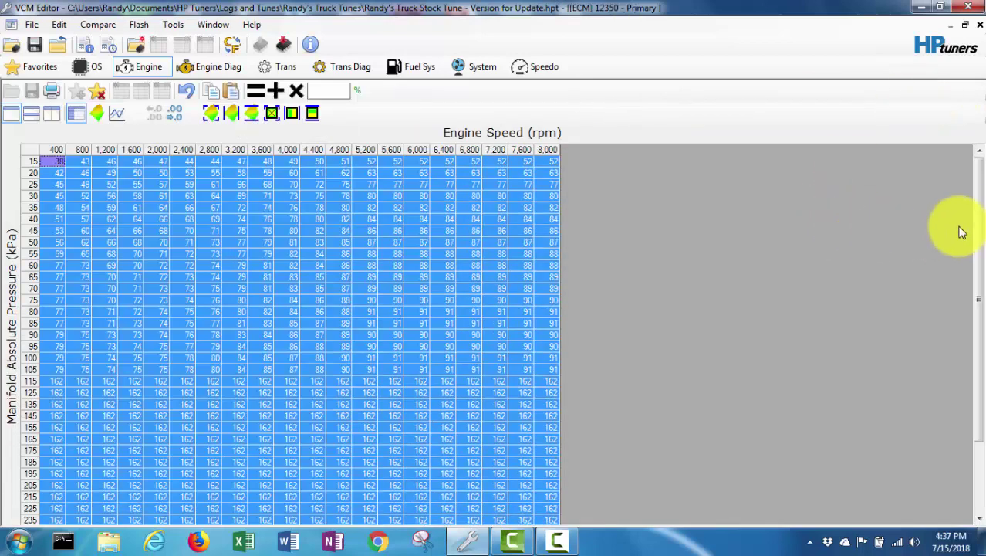
left_click_drag(977, 224, 978, 402)
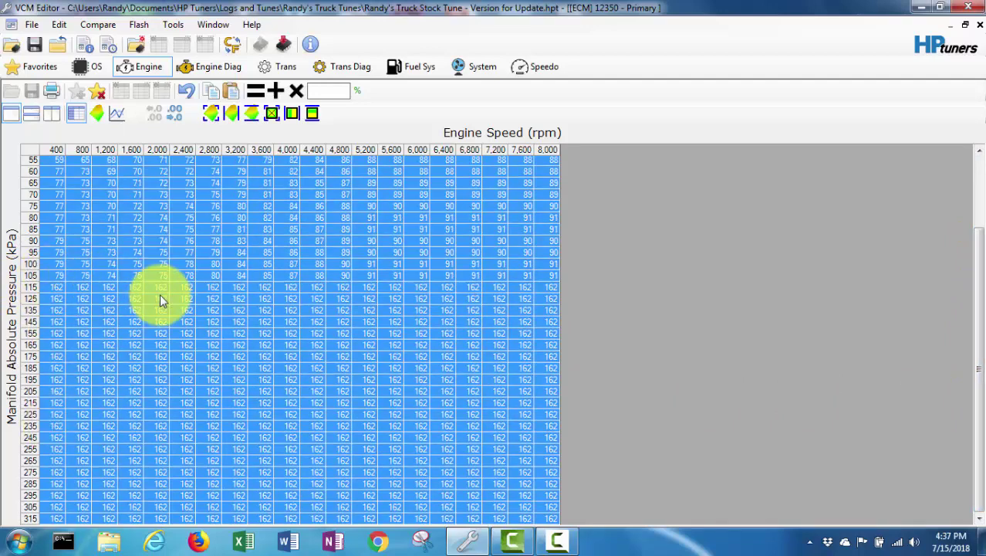
Copy the 105 kPa row's VE values, then select the 315 kPa row and enter 133 as the factor.
left_click(56, 280)
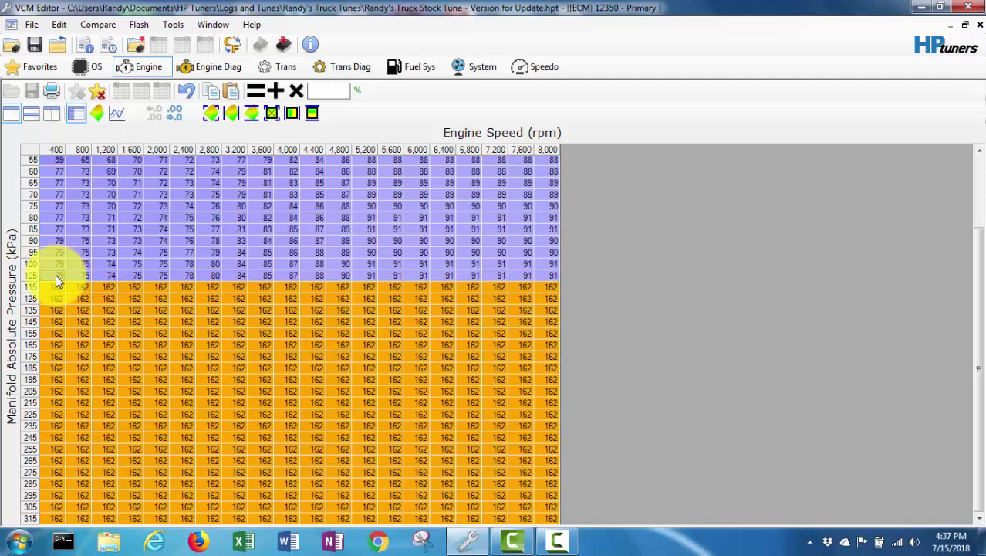
left_click(120, 242)
left_click(31, 276)
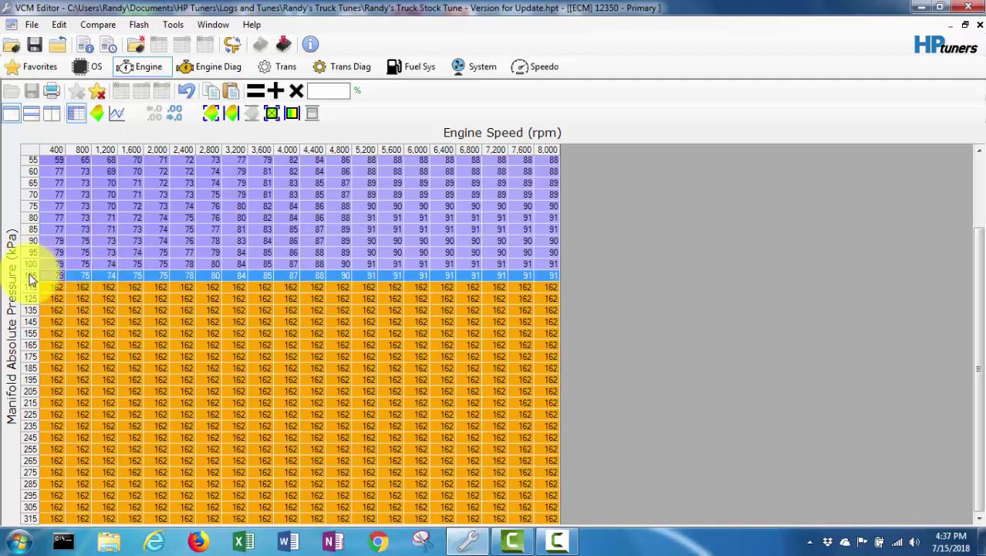
right_click(31, 278)
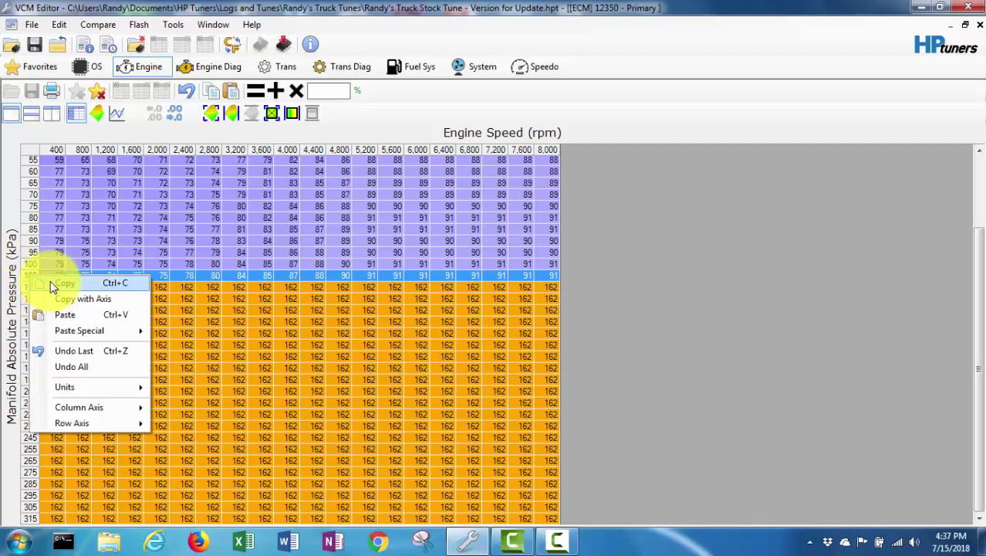
left_click(65, 284)
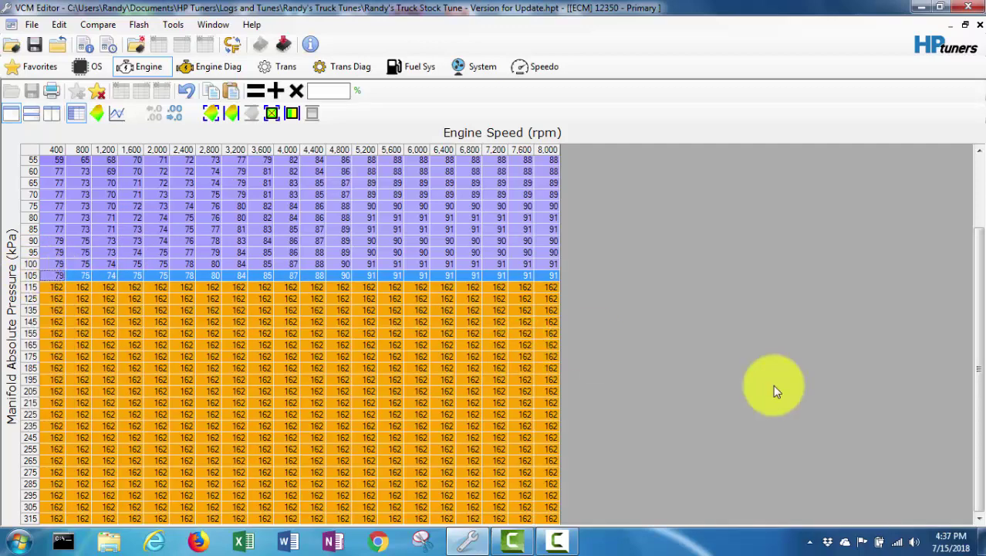
left_click(32, 519)
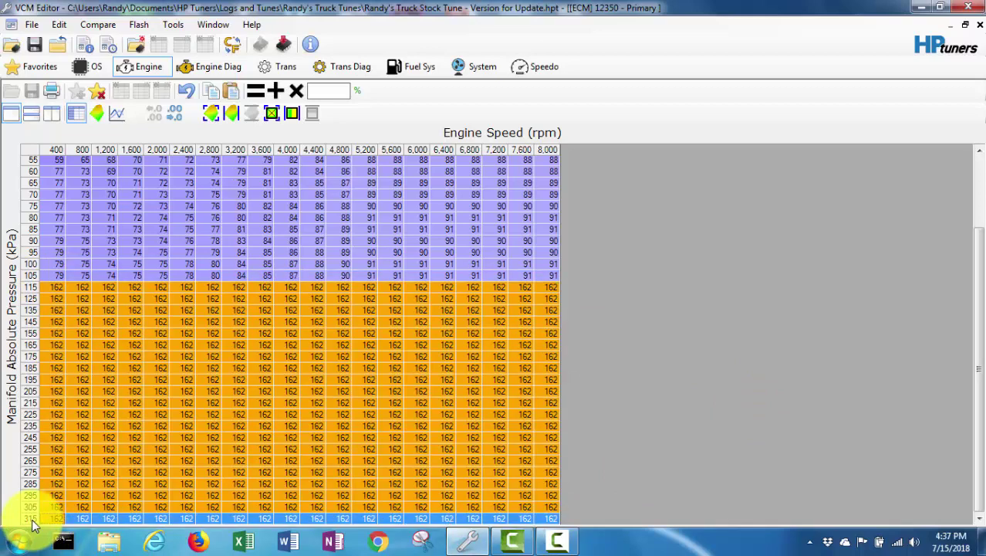
left_click(325, 91)
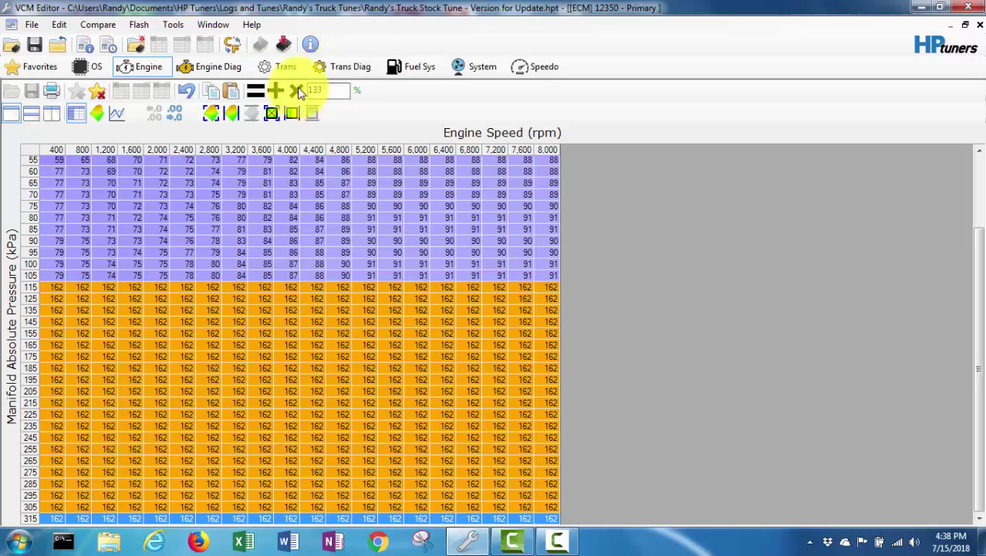
Paste the 105 kPa row's VE values into the 315 kPa row.
left_click(298, 91)
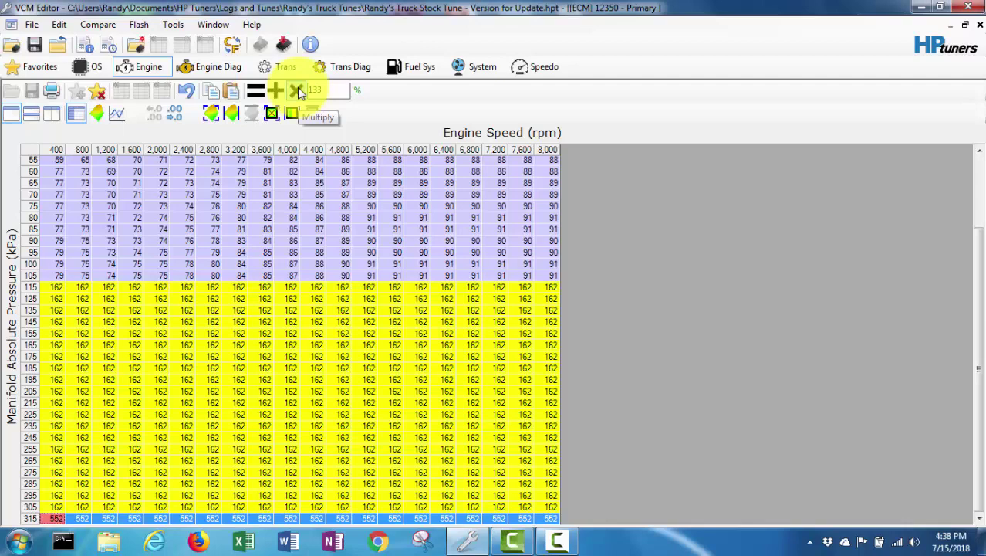
right_click(31, 520)
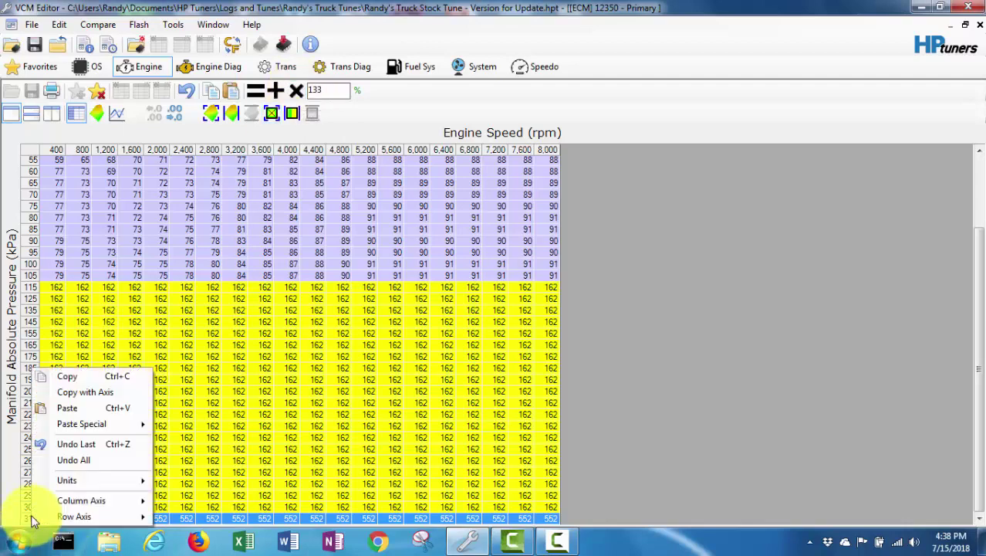
left_click(77, 409)
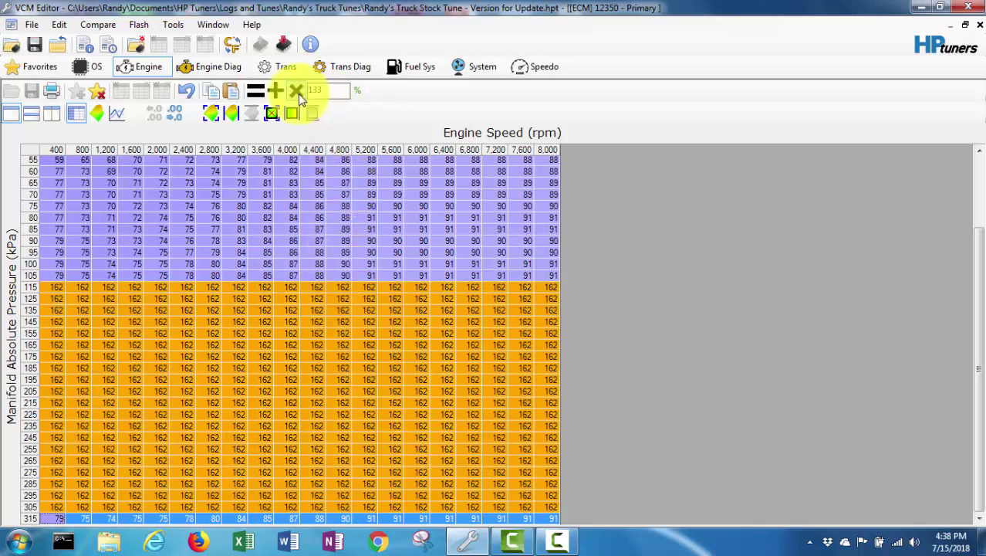
key("ctrl+z")
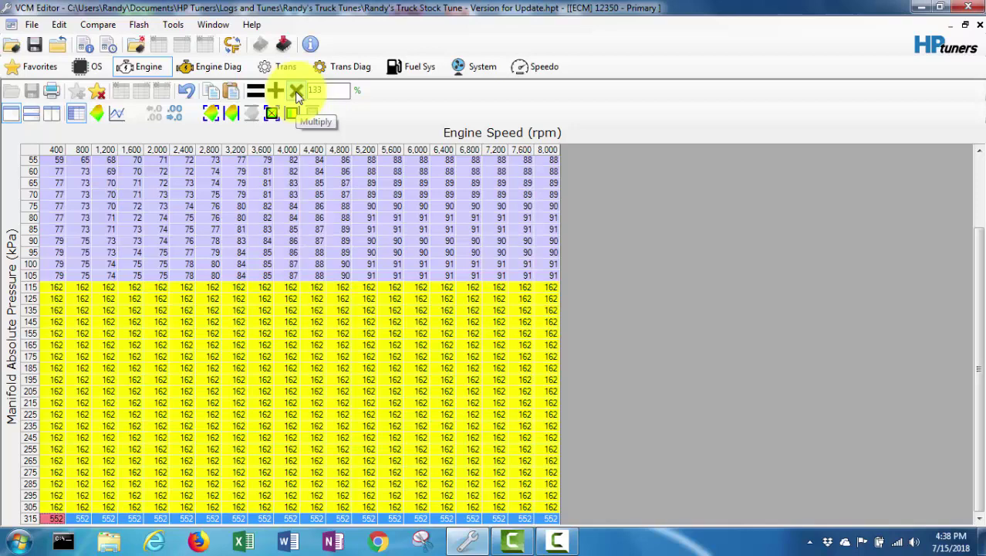
left_click(160, 402)
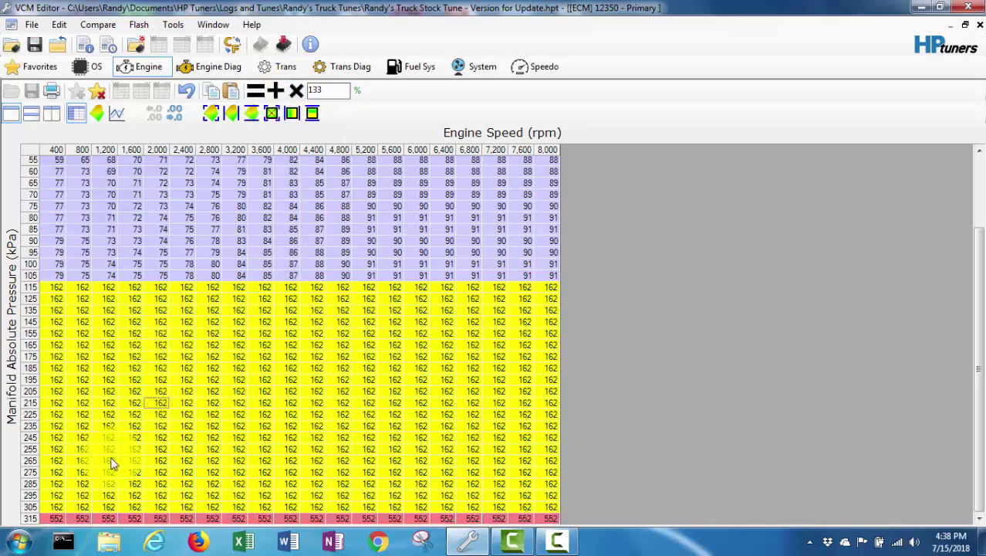
left_click(29, 518)
right_click(27, 520)
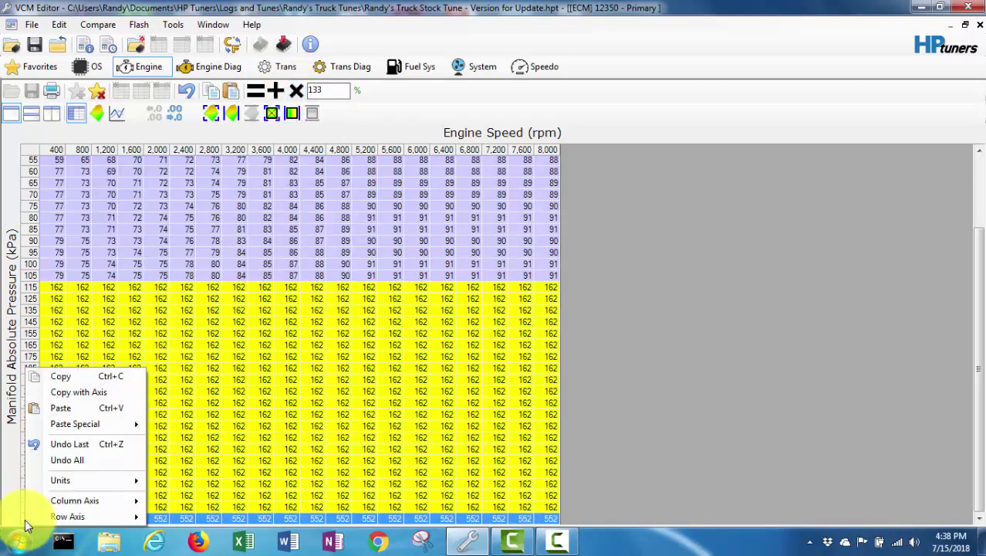
left_click(69, 405)
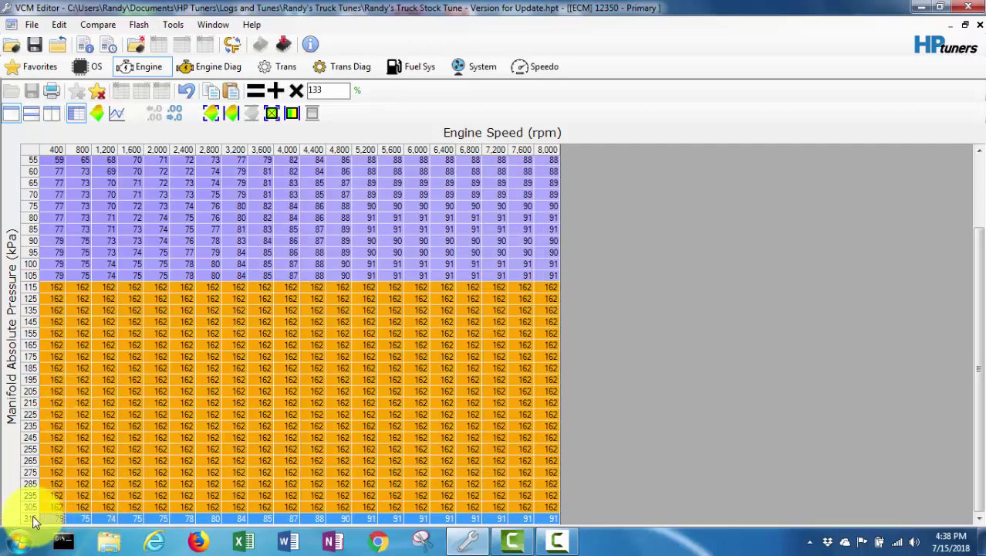
Multiply the 315 kPa row by 1.33, undoing the mistaken 133 multiplications, so it reads 105–121.
left_click(72, 506)
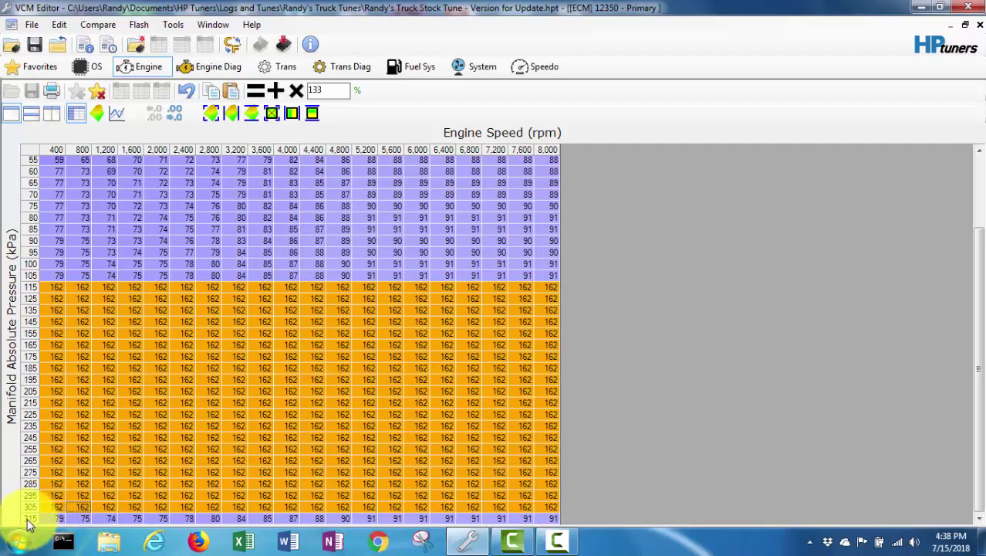
left_click(27, 518)
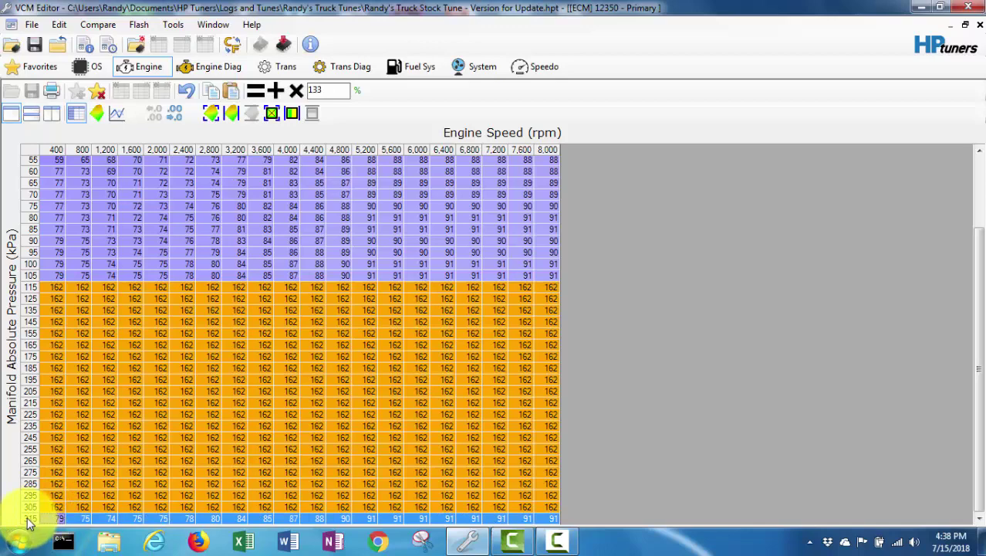
left_click(298, 91)
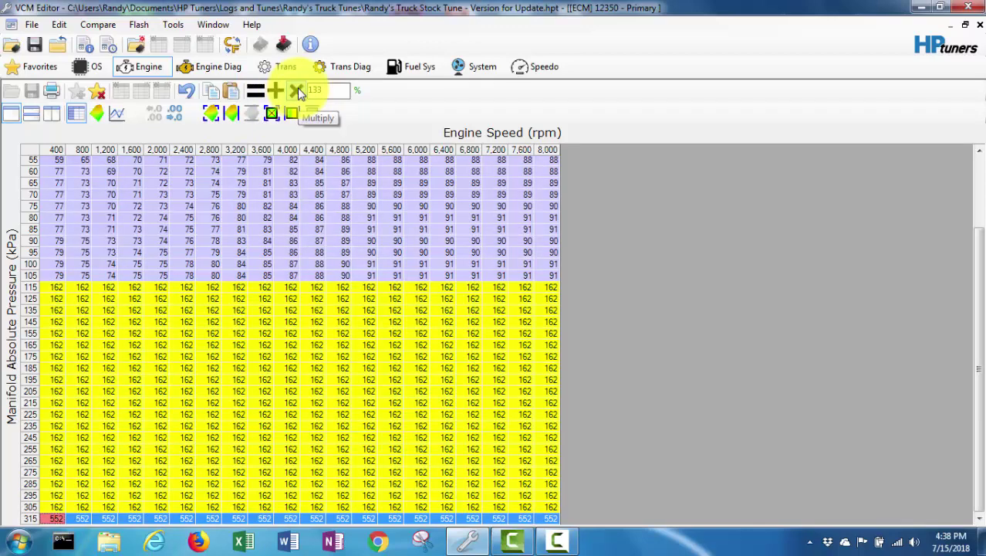
left_click(188, 92)
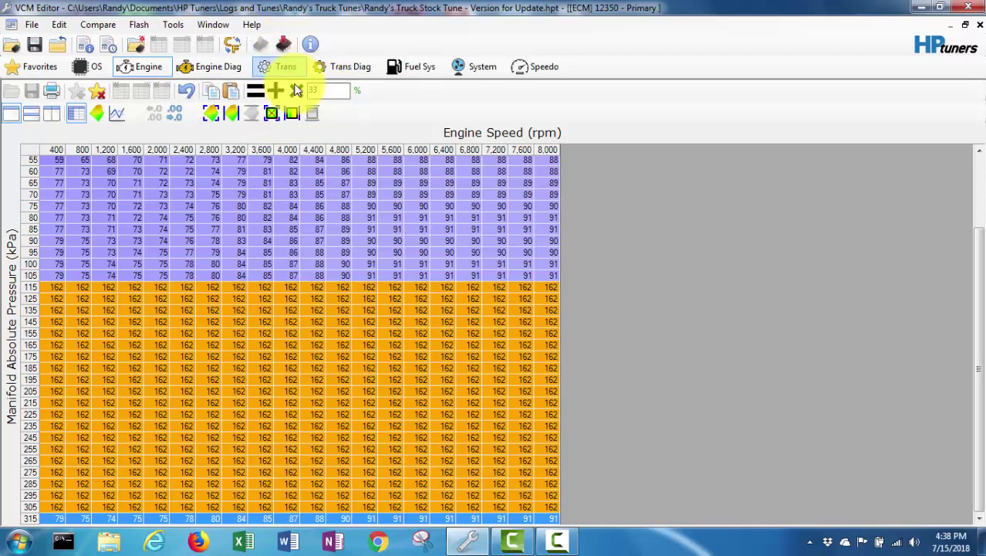
left_click(296, 91)
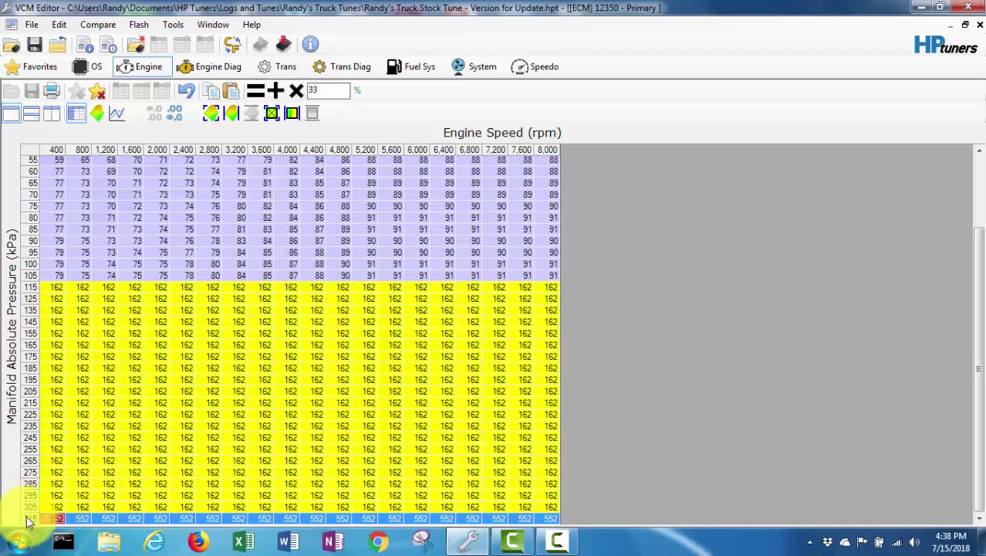
left_click(323, 91)
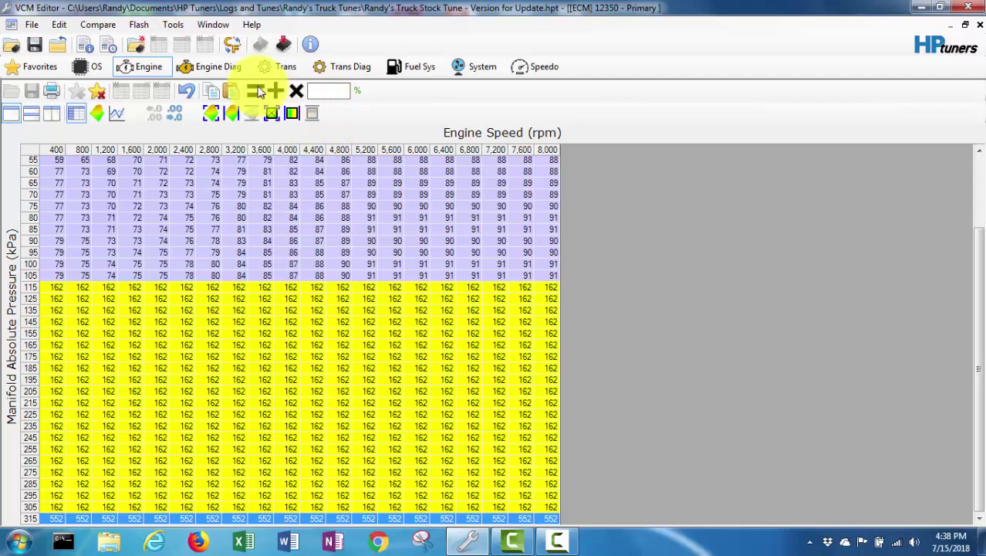
left_click(186, 91)
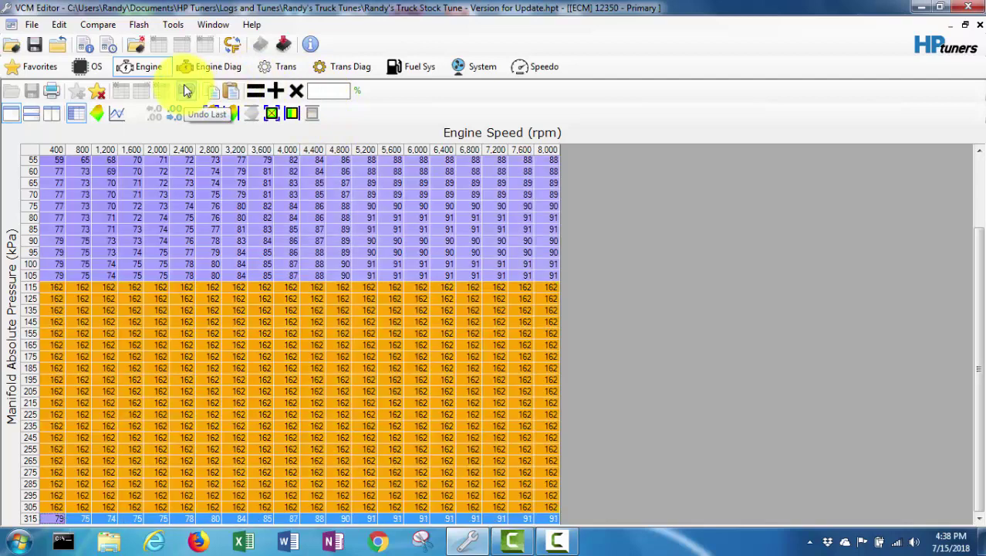
left_click(327, 89)
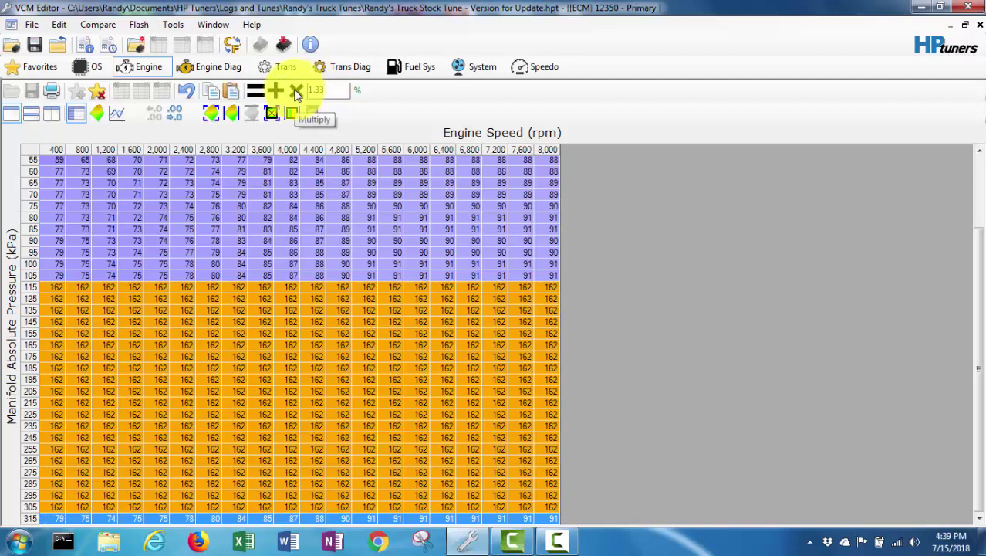
left_click(297, 92)
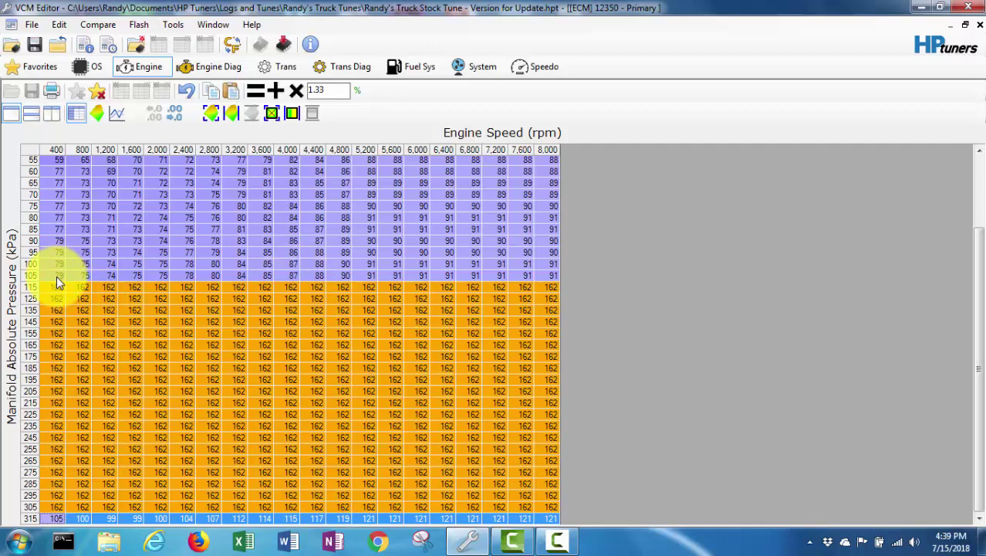
left_click_drag(56, 277, 571, 511)
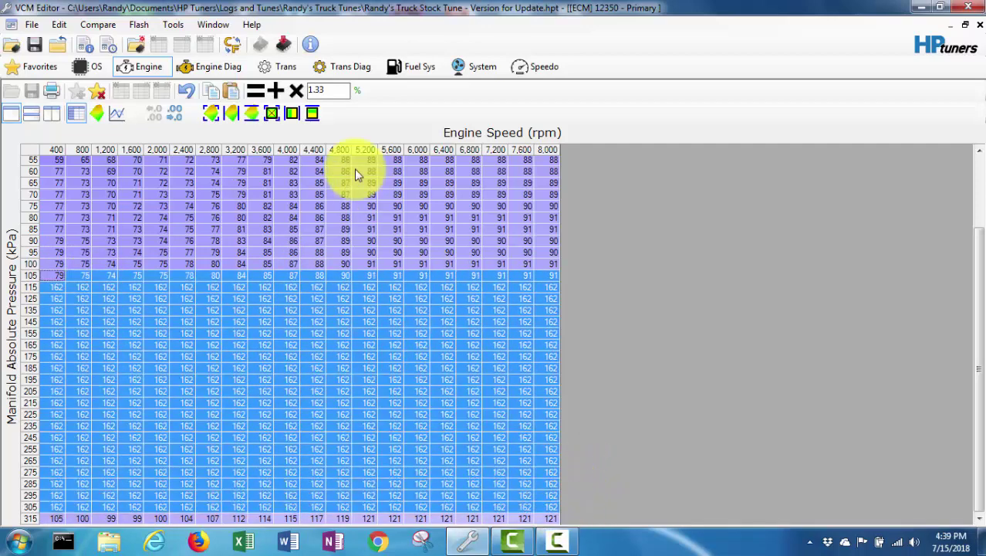
left_click(312, 116)
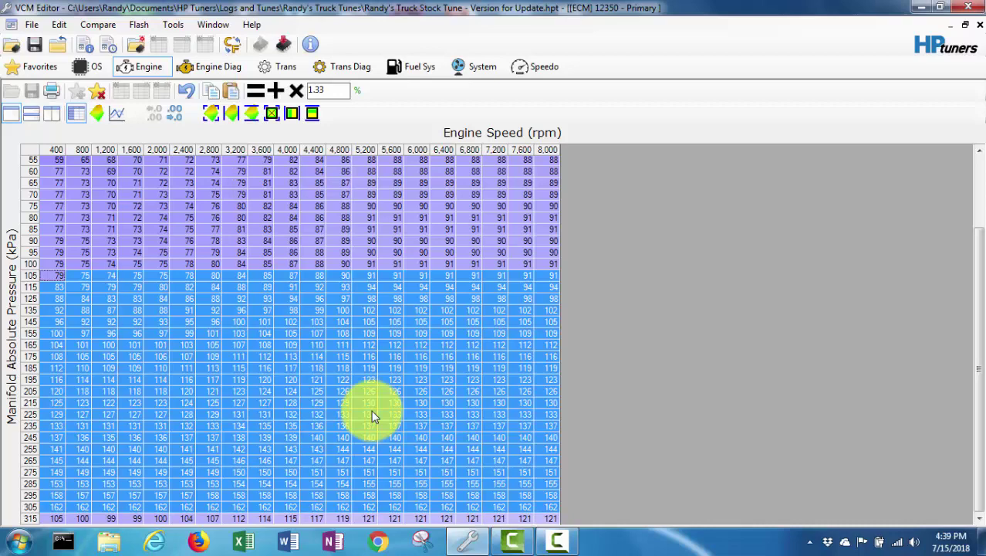
left_click(186, 95)
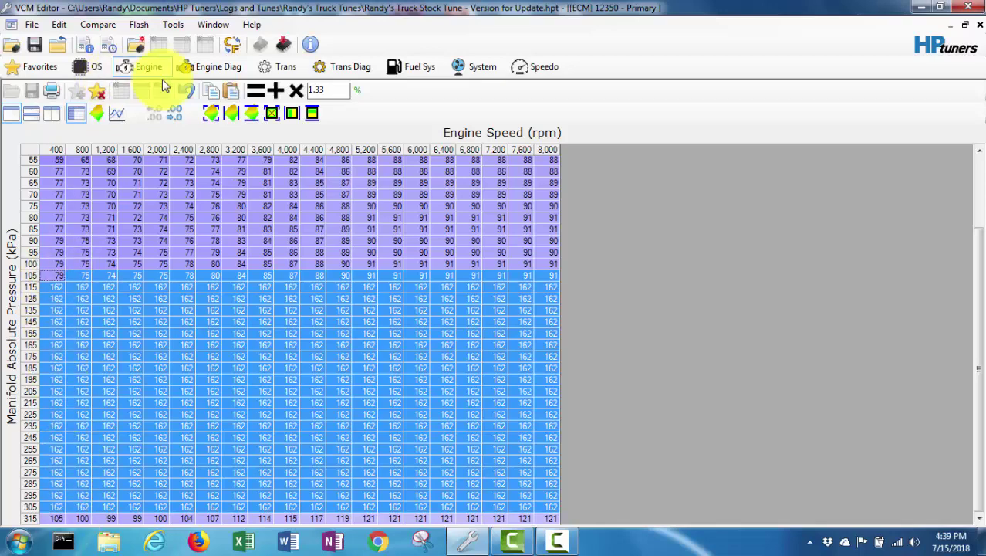
Interpolate the VE table between the 105 and 315 kPa rows, replacing the 162s, then review the blended values.
left_click(54, 282)
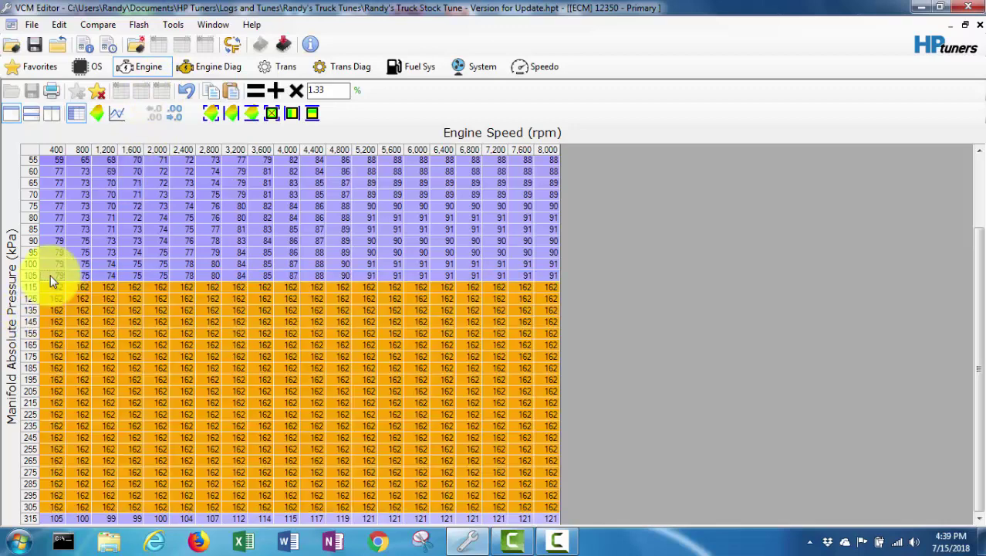
left_click_drag(73, 276, 554, 523)
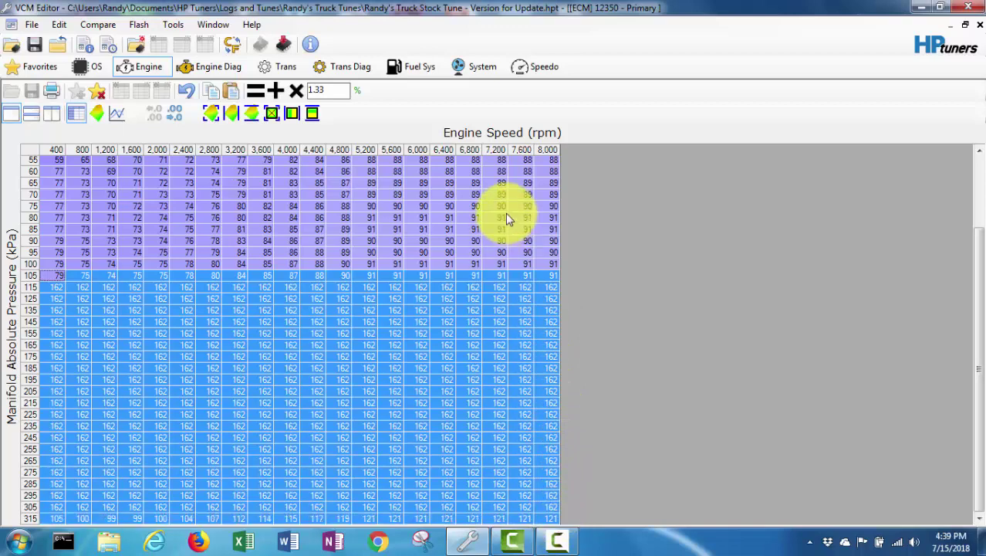
left_click(314, 114)
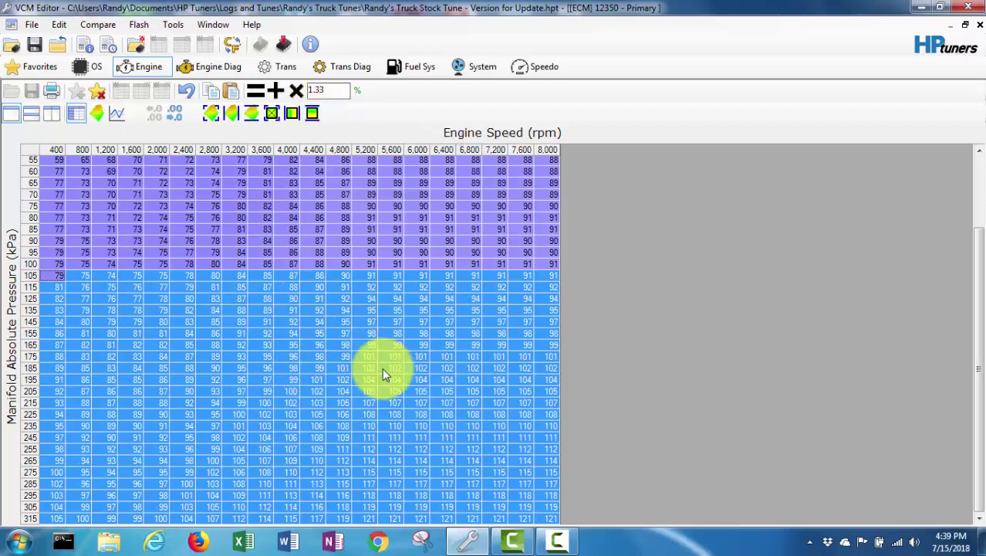
left_click(980, 166)
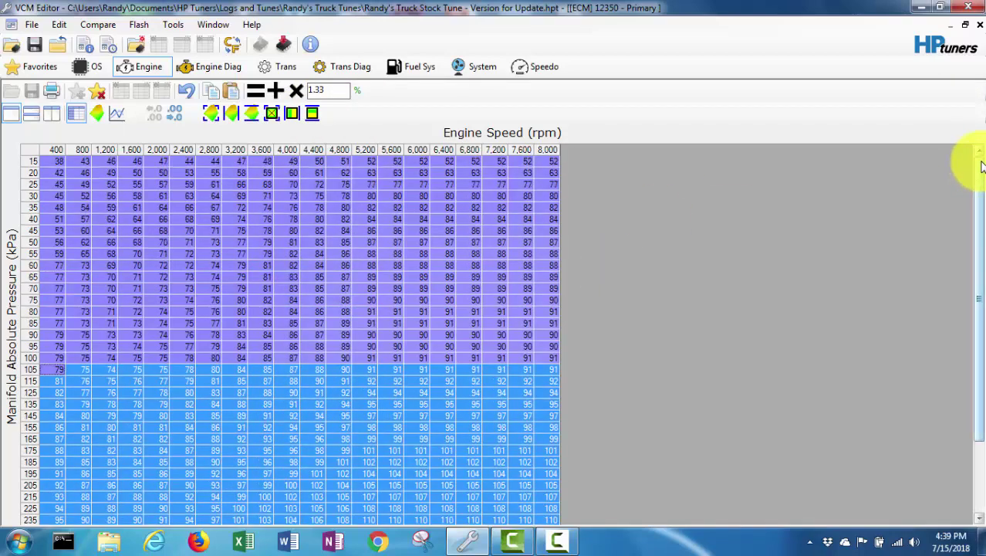
left_click(305, 287)
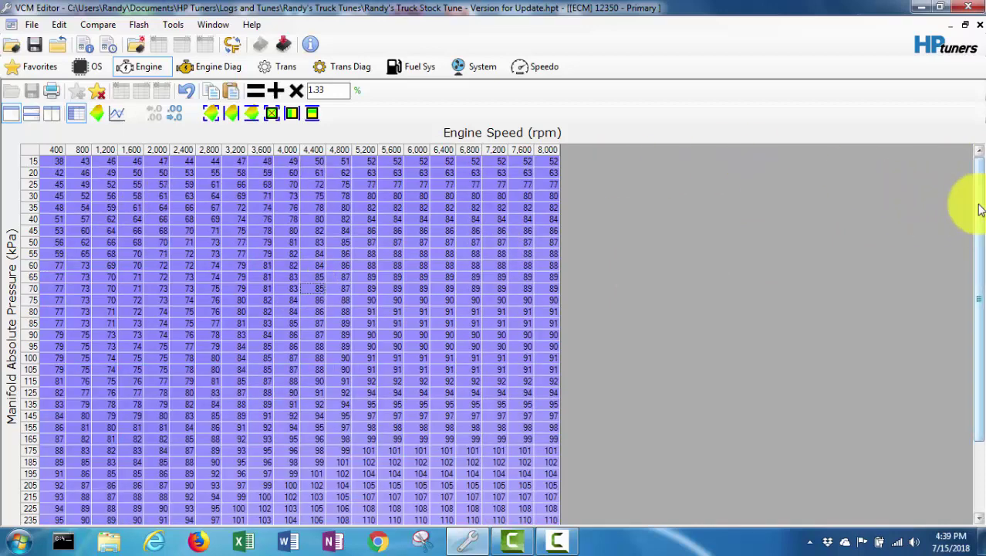
left_click_drag(980, 208, 977, 349)
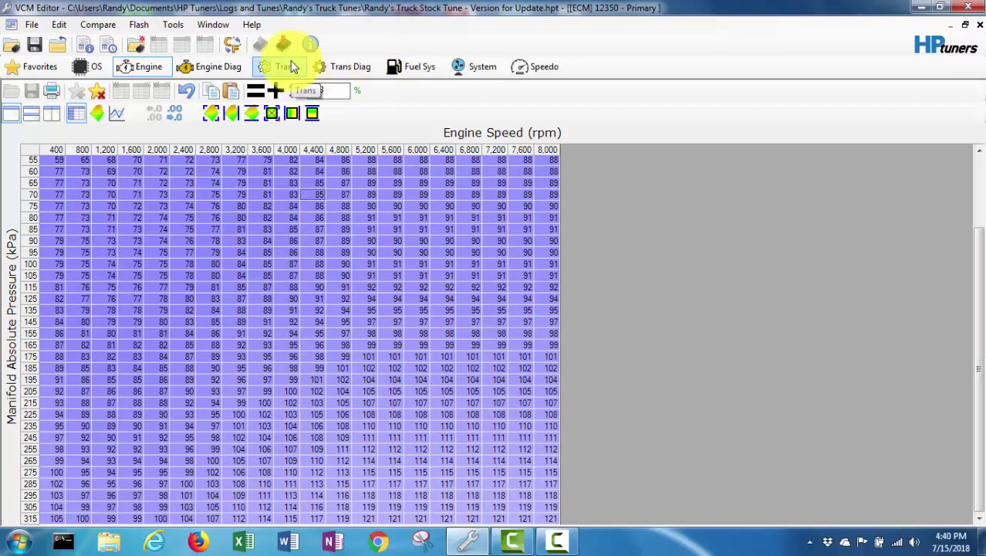
View the engine diagnostic trouble codes, then go back to the Engine settings page.
left_click(207, 66)
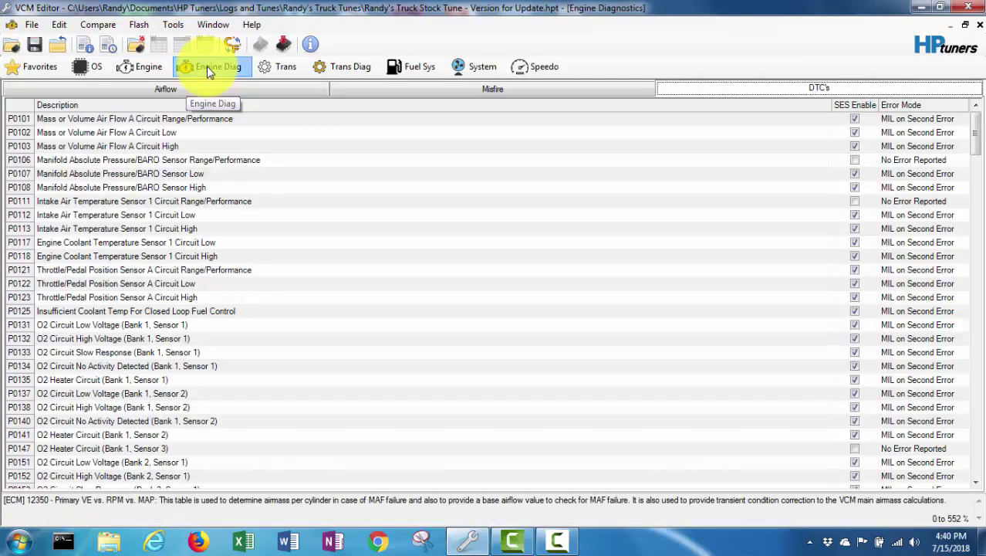
left_click(153, 68)
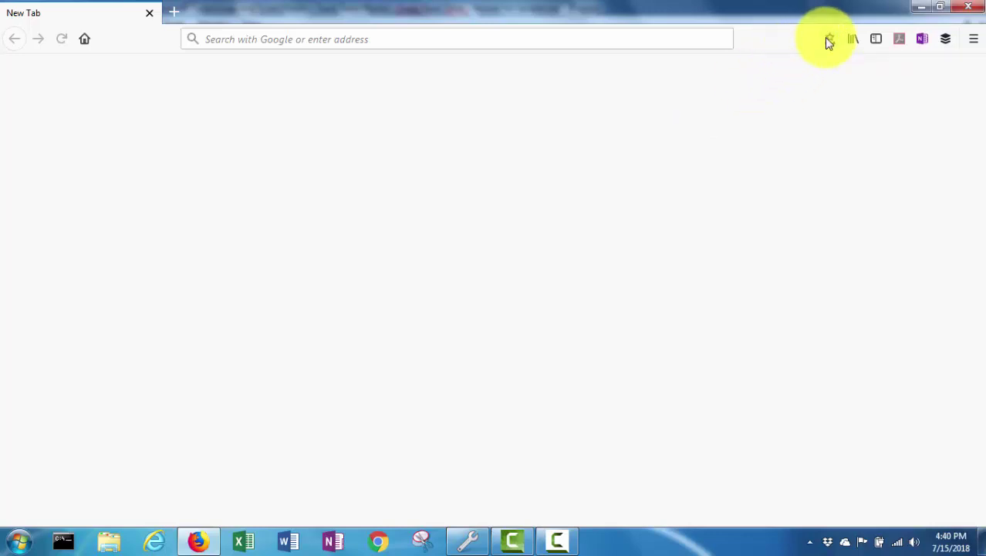
Search Google from the bookmarked home page for 'sloppy mechanics wiki'.
left_click(828, 40)
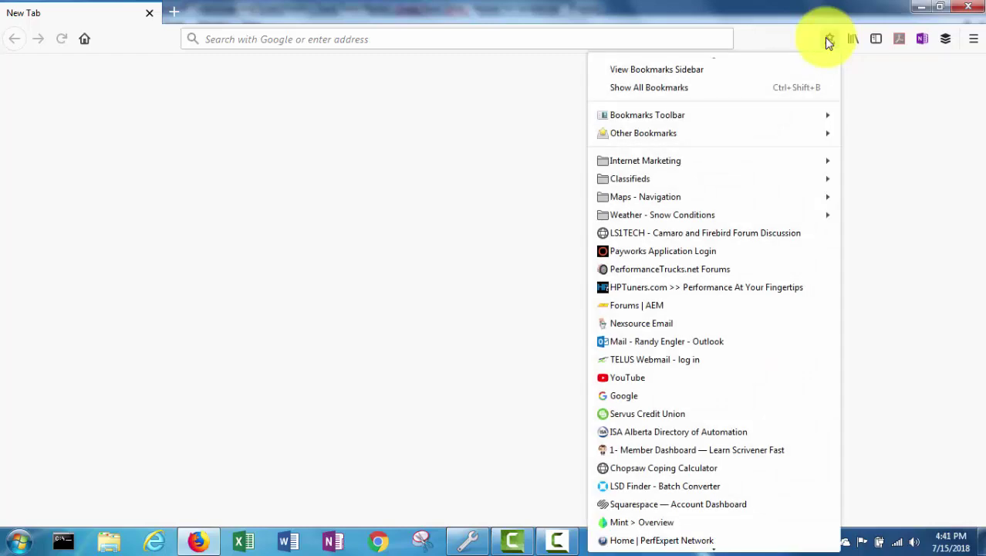
left_click(627, 396)
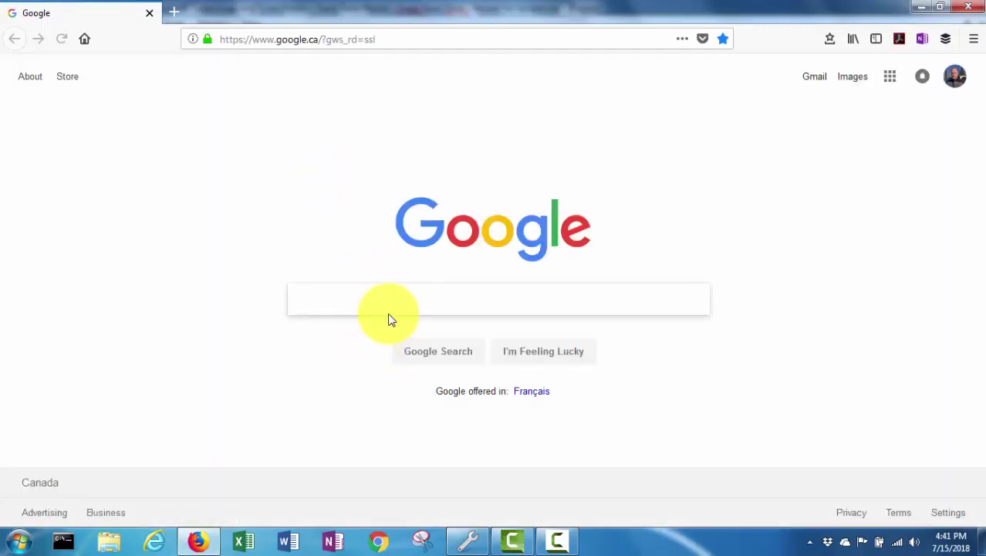
type("slop")
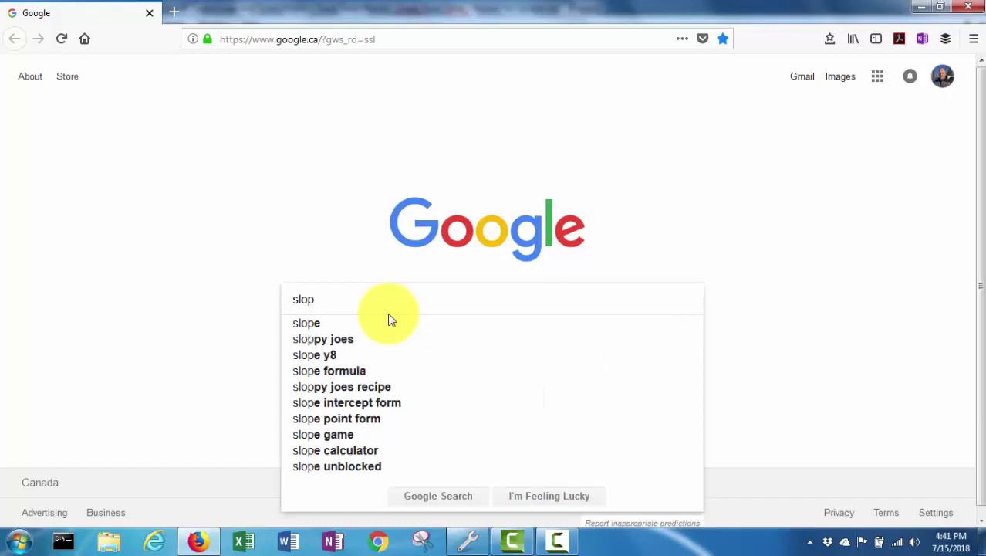
type("py ")
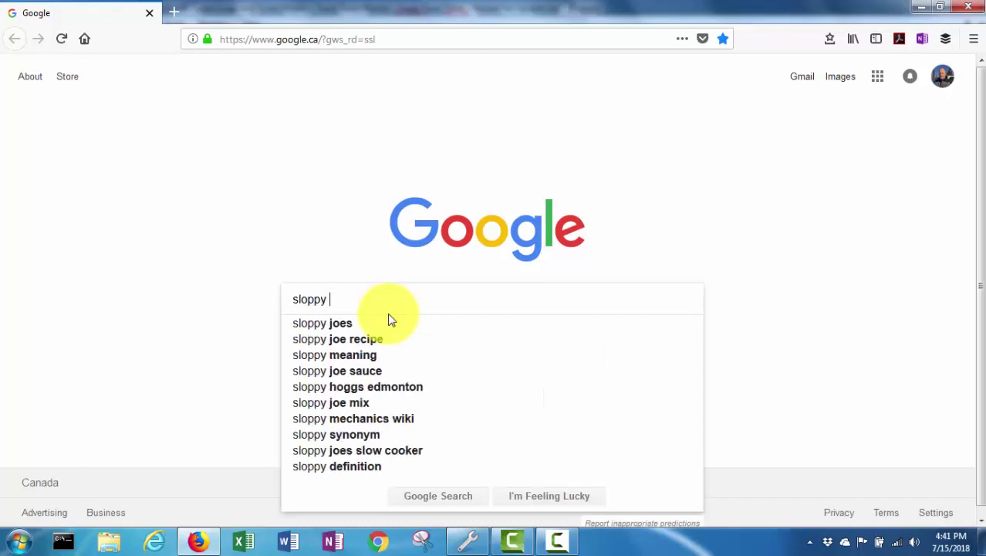
type("mechan")
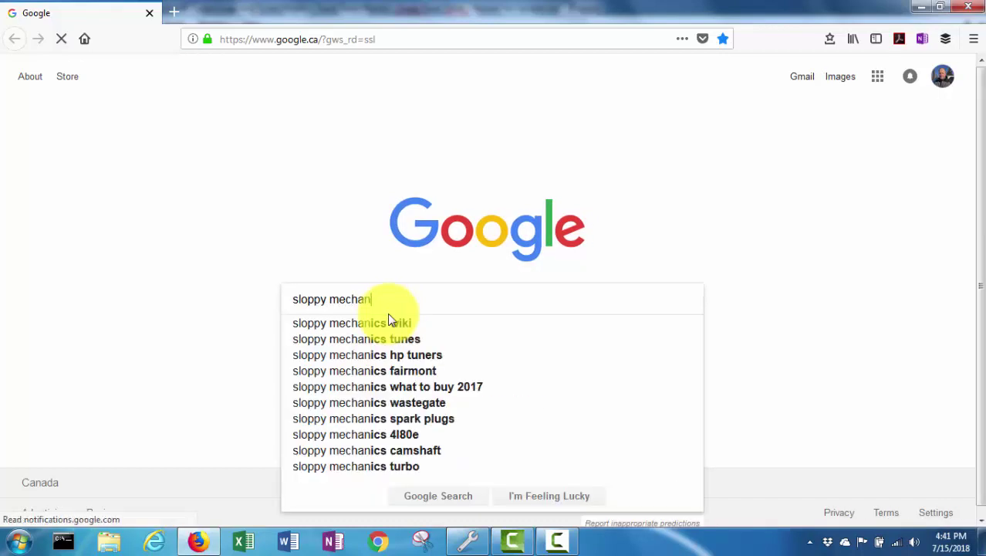
type("ics")
left_click(392, 323)
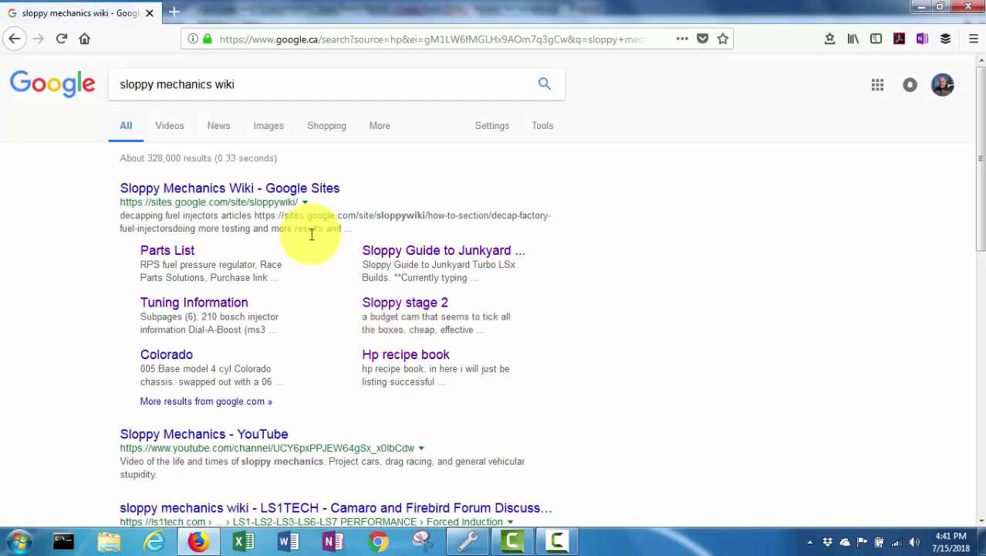
Search the Sloppy Mechanics Wiki for 'bar' and open the GM Map Sensor Identification page's 3 bar values.
left_click(241, 189)
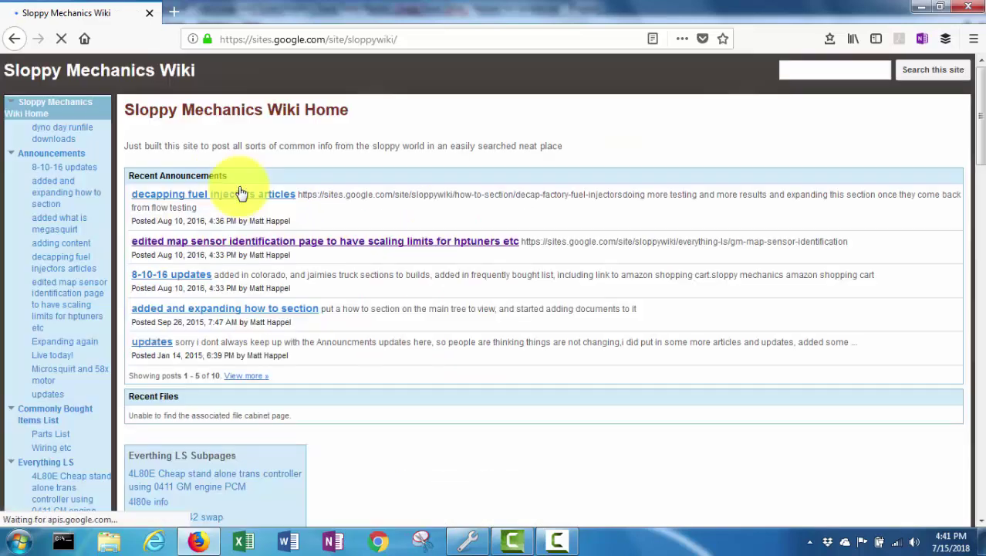
left_click(790, 69)
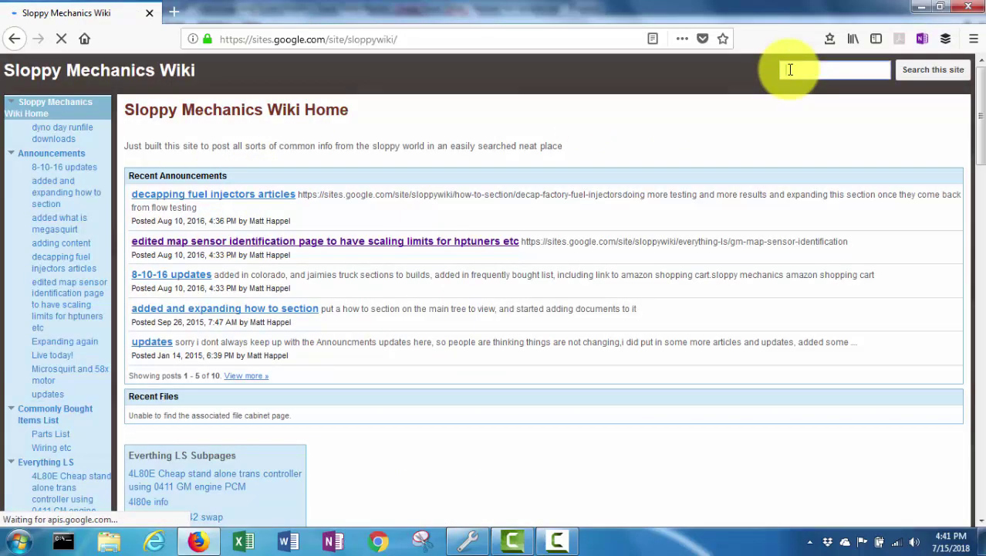
type("bar")
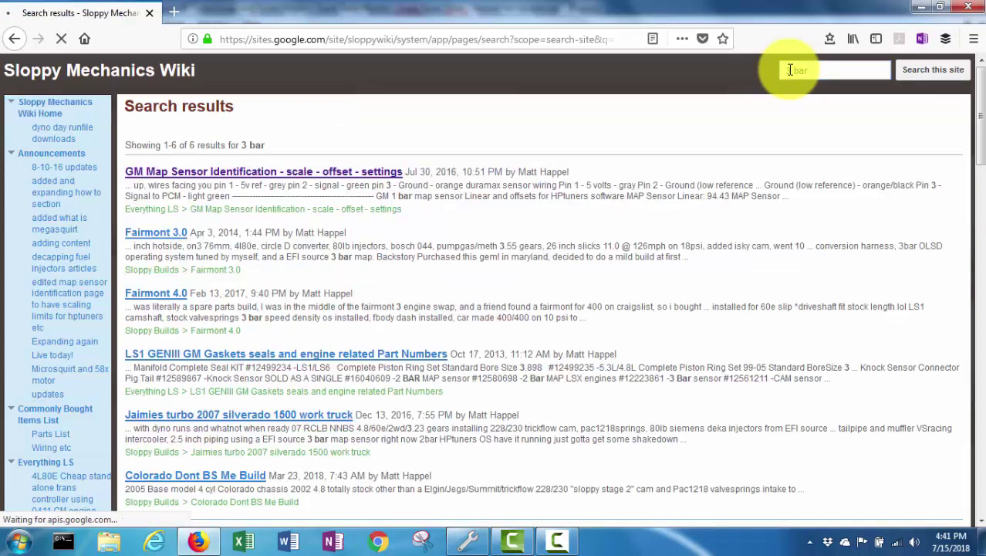
left_click(261, 173)
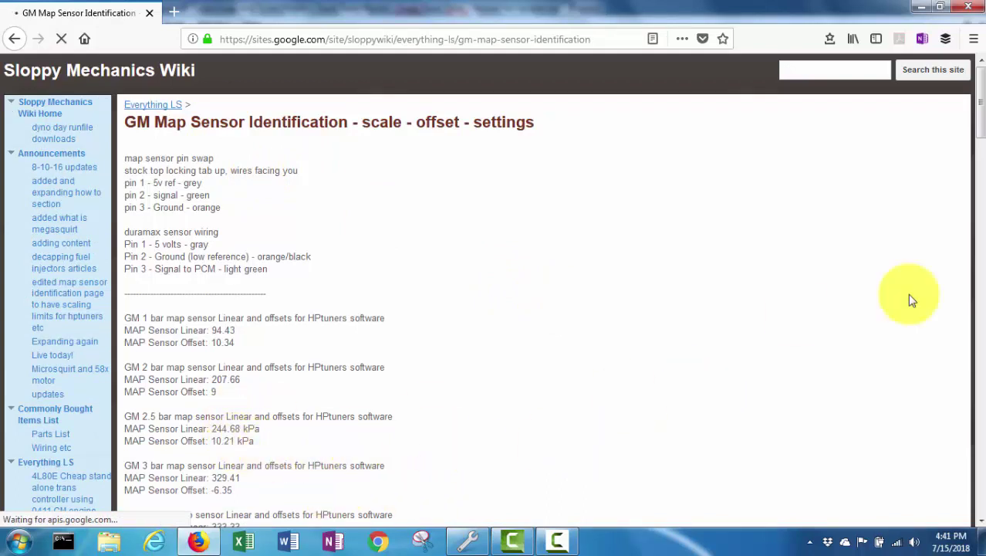
scroll(981, 123, "down", 3)
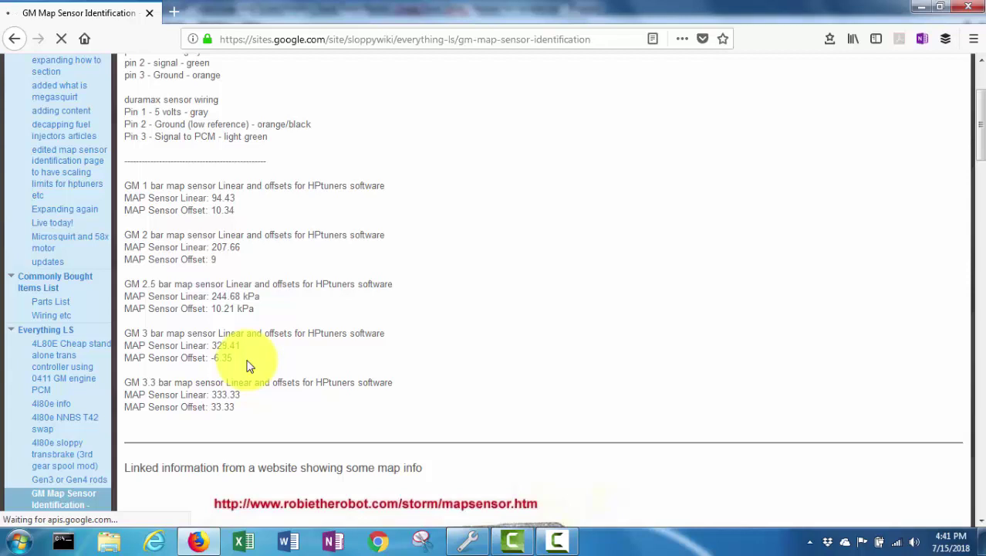
Change the MAP Sensor Offset from 10.33 to -6.35 kPa.
left_click(472, 543)
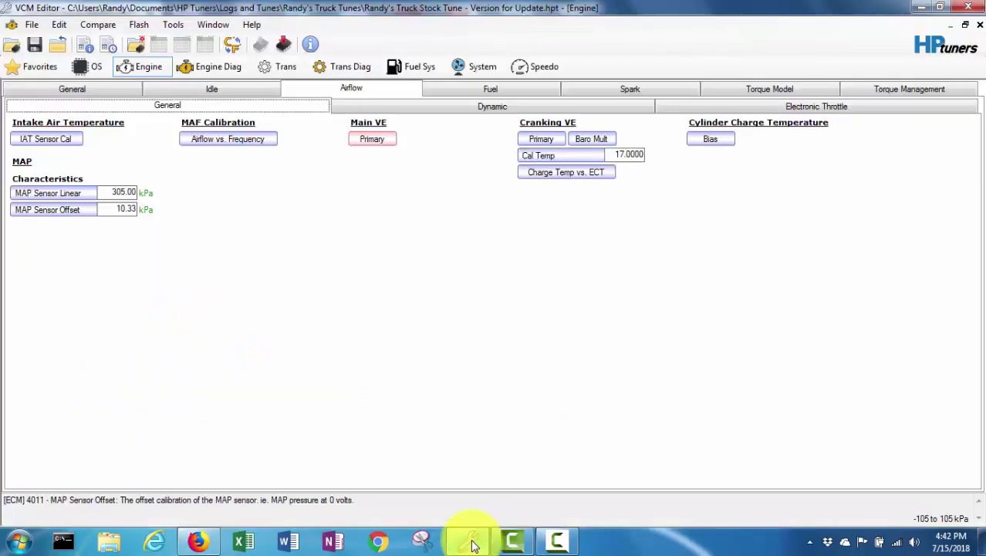
left_click(120, 210)
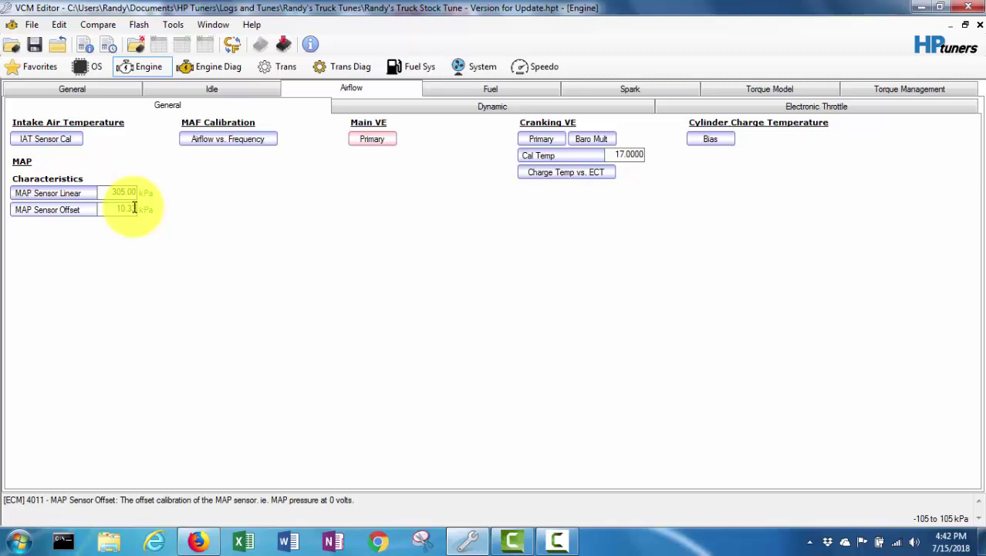
key("BackSpace")
key("BackSpace")
key("BackSpace")
key("BackSpace")
key("BackSpace")
type("-16.35")
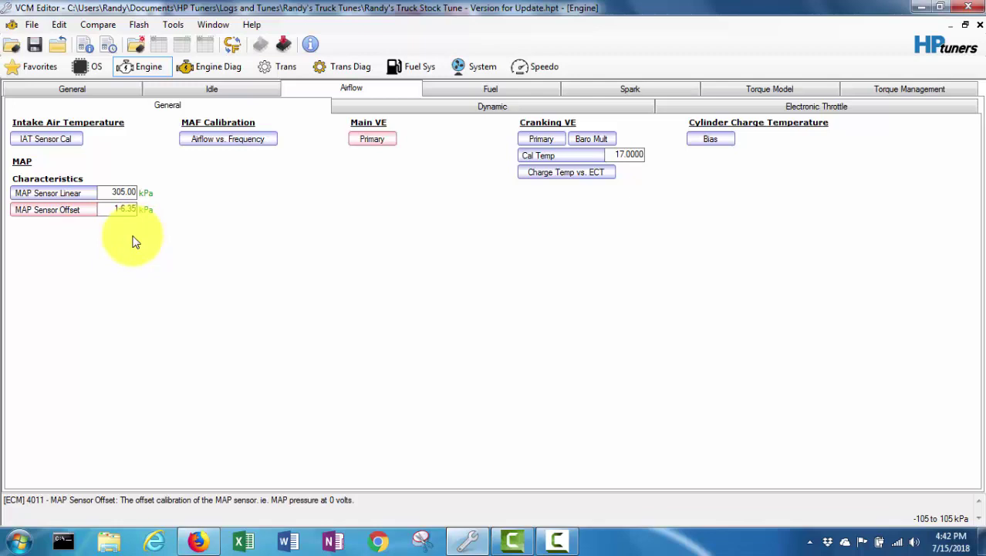
key("BackSpace")
key("BackSpace")
key("BackSpace")
key("BackSpace")
type("6.35")
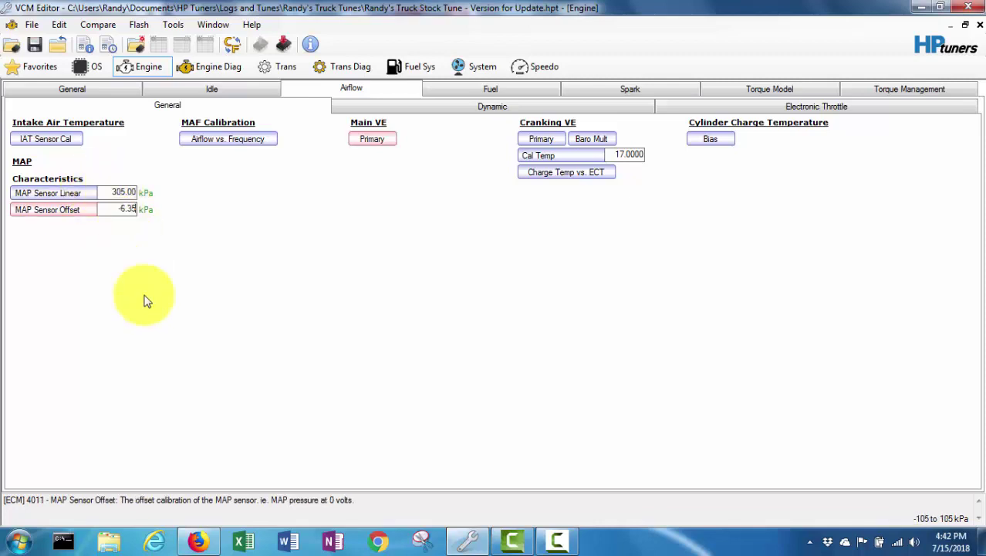
Cross-check the offset against the wiki's 3 bar linear and offset figures.
left_click(197, 542)
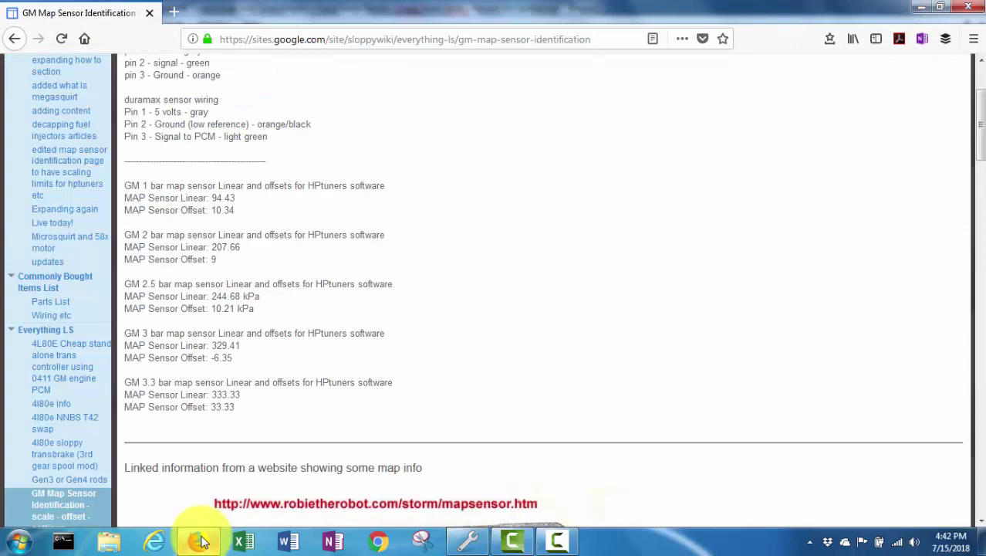
left_click_drag(258, 351, 241, 352)
left_click(241, 353)
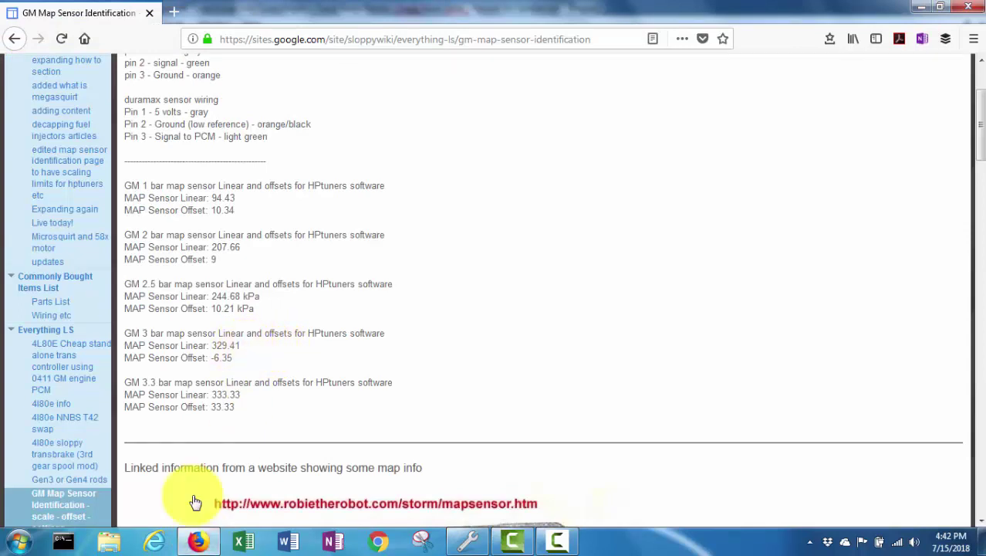
left_click(469, 542)
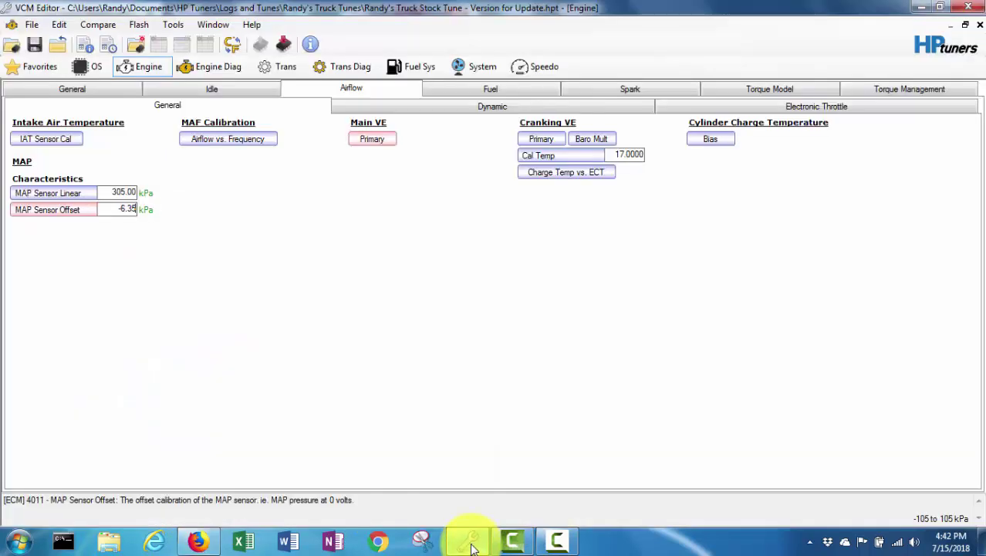
Enter 329.41 kPa as the MAP Sensor Linear value.
left_click(136, 190)
type("32")
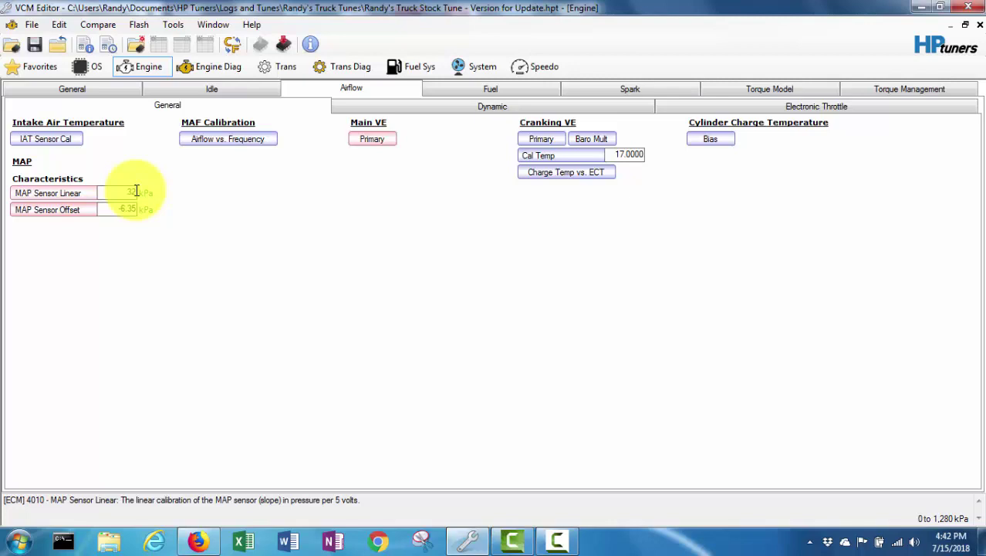
type("9.41")
key("Return")
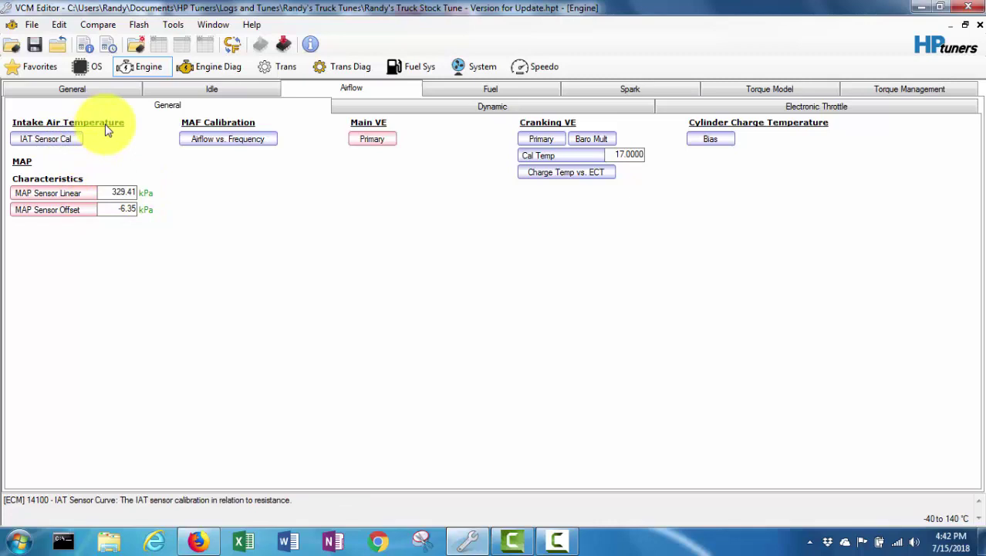
Save the tune as a new .hpt file named '…Truck 3 Bar OS Version 1'.
left_click(32, 26)
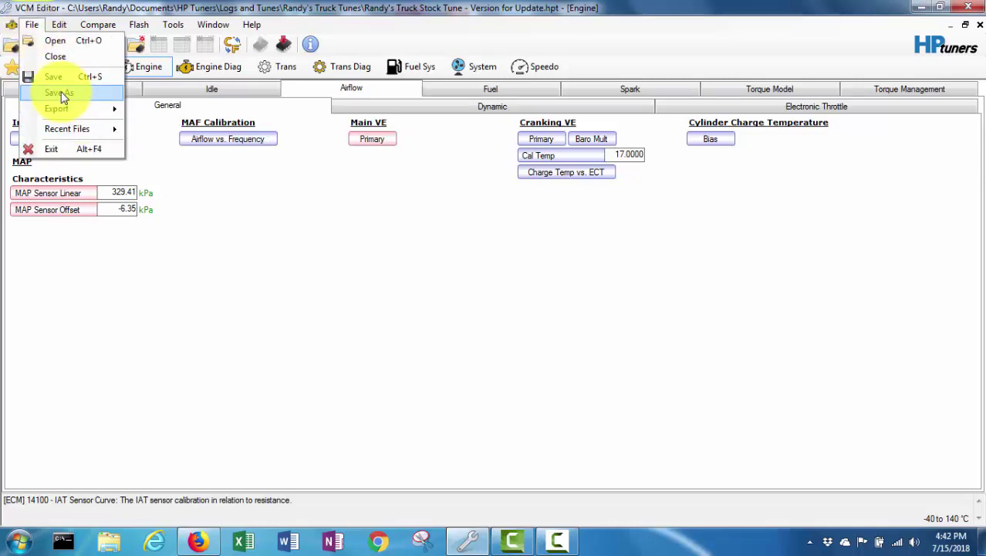
left_click(63, 96)
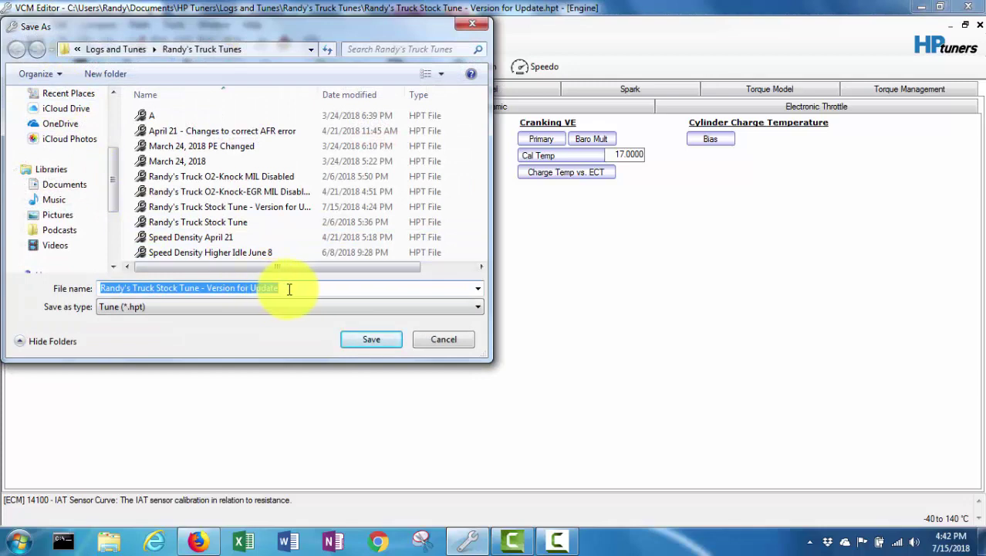
type("Ra")
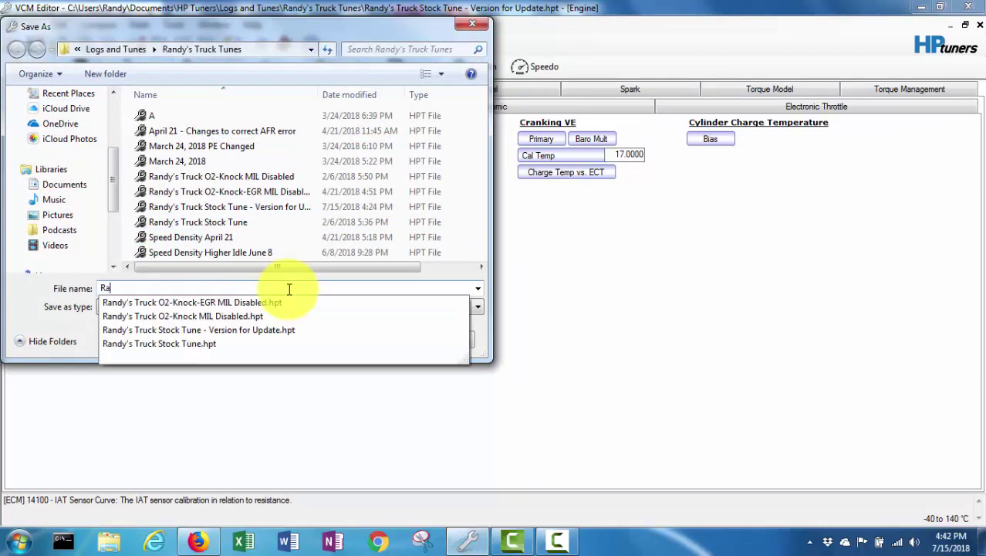
type("ndy's Truck 3")
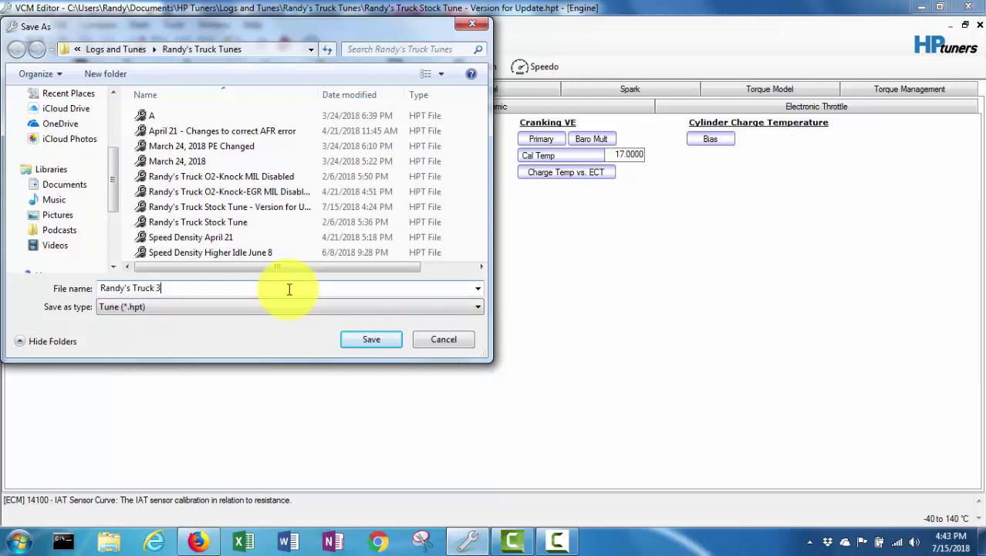
type(" Bar OS Version 1")
left_click(378, 344)
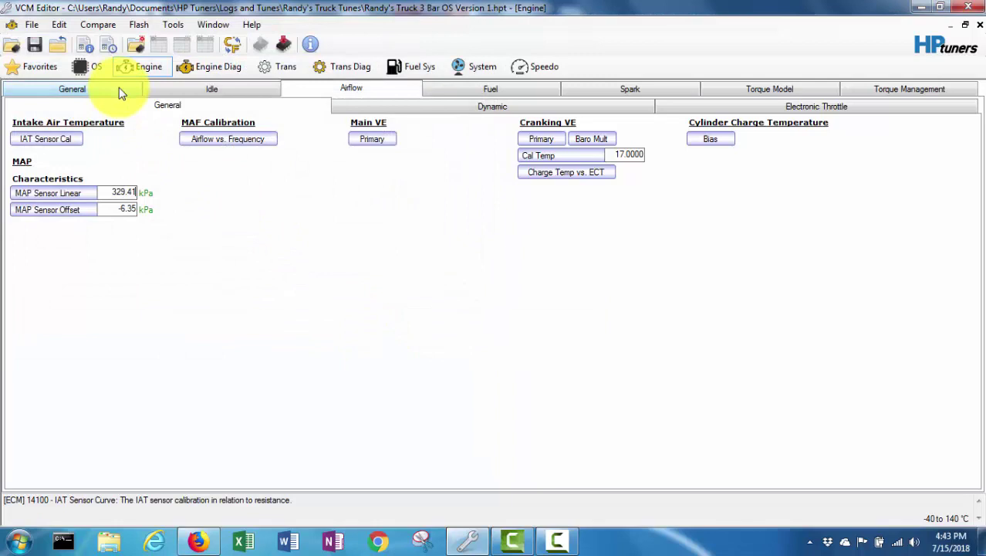
Flash the 3 Bar OS Version 1 calibration to the truck's ECM and close the writer when complete.
left_click(139, 26)
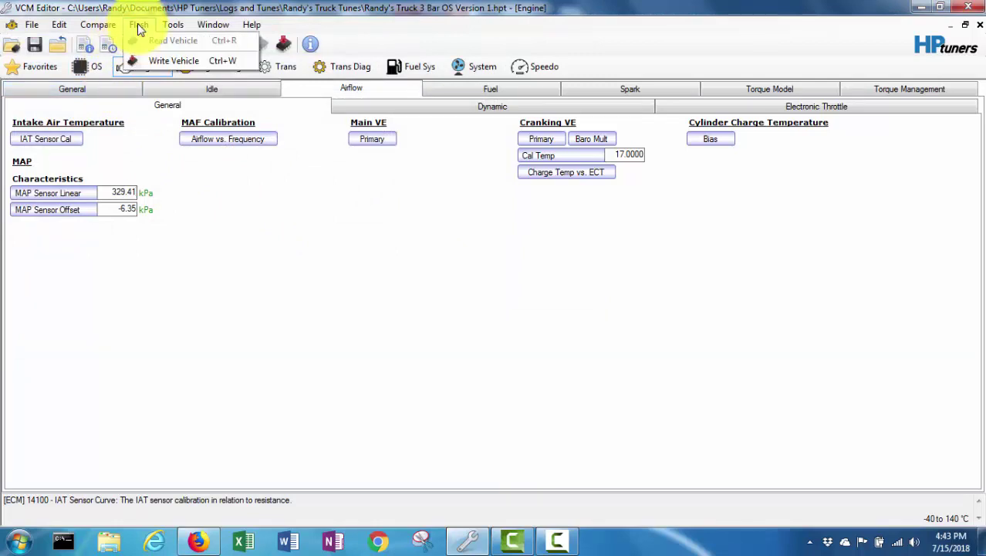
left_click(159, 60)
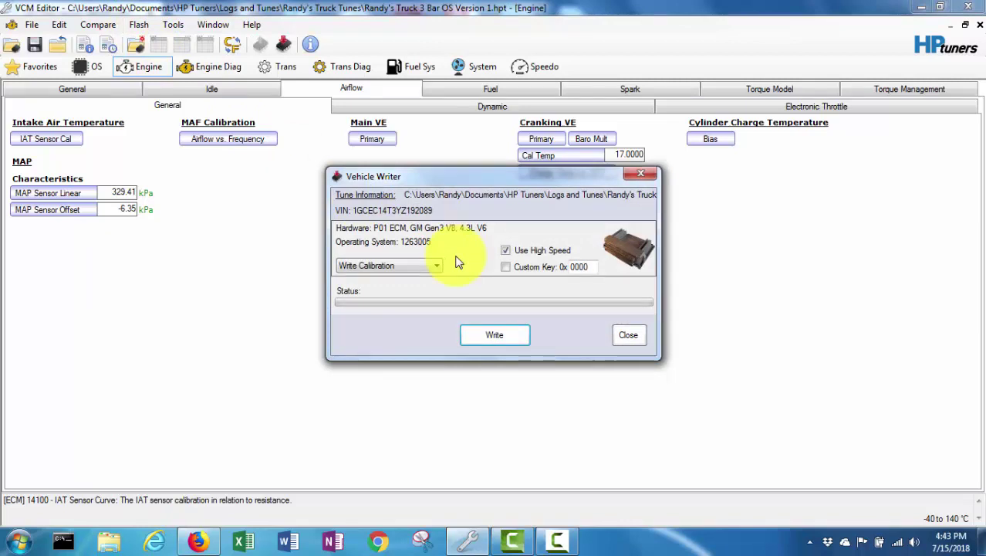
left_click(489, 337)
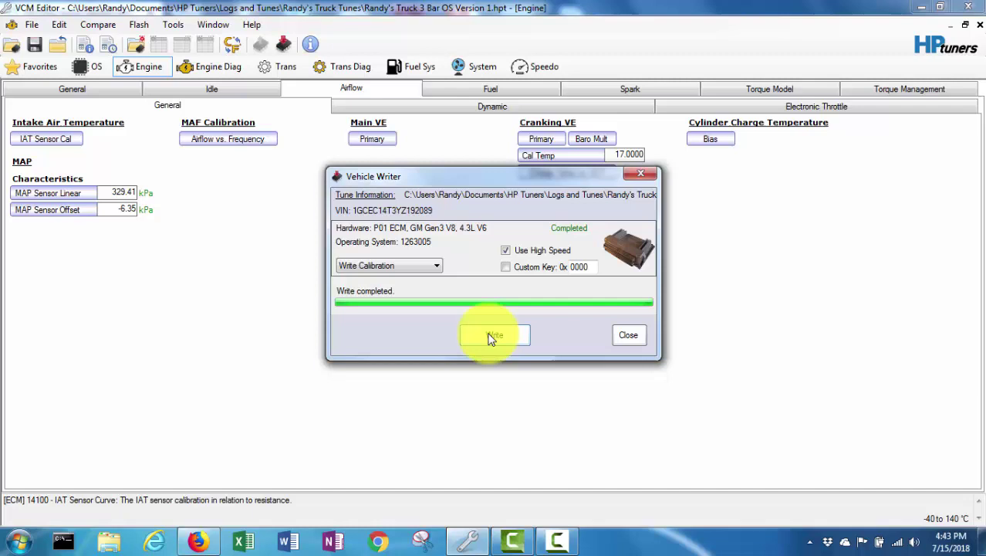
left_click(627, 335)
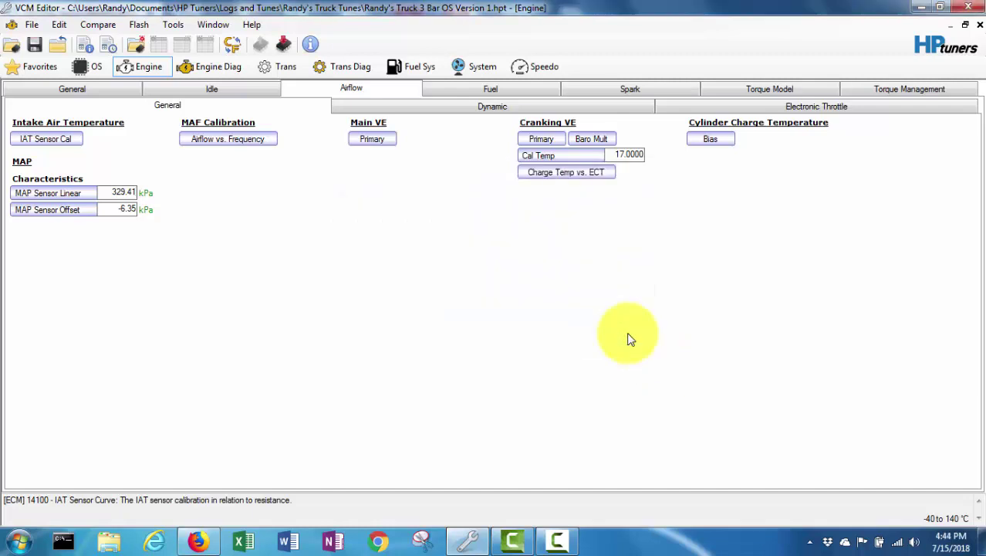